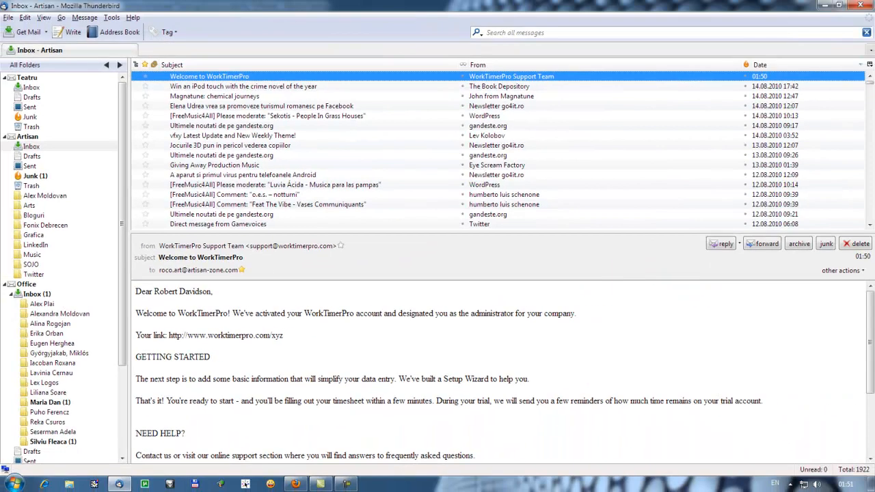
Step: Copy the WorkTimerPro account link from the Thunderbird welcome email and return to Firefox
left_click_drag(283, 335, 169, 335)
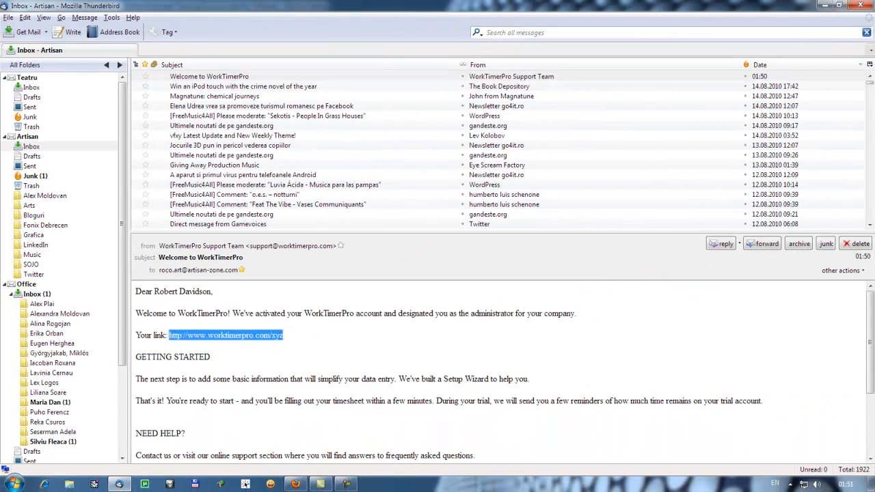
right_click(173, 335)
left_click(212, 130)
key("alt+Tab")
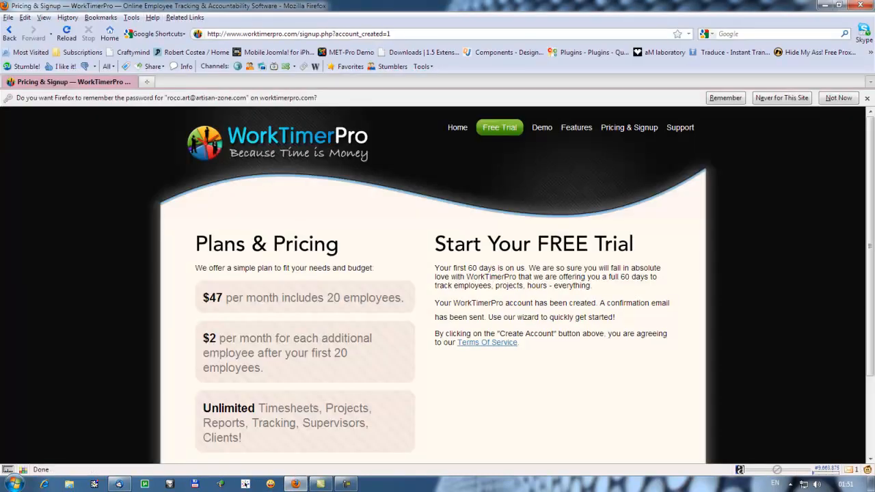
Step: Load the copied account link in a new tab, closing the old Pricing & Signup tab
left_click(145, 81)
left_click(129, 81)
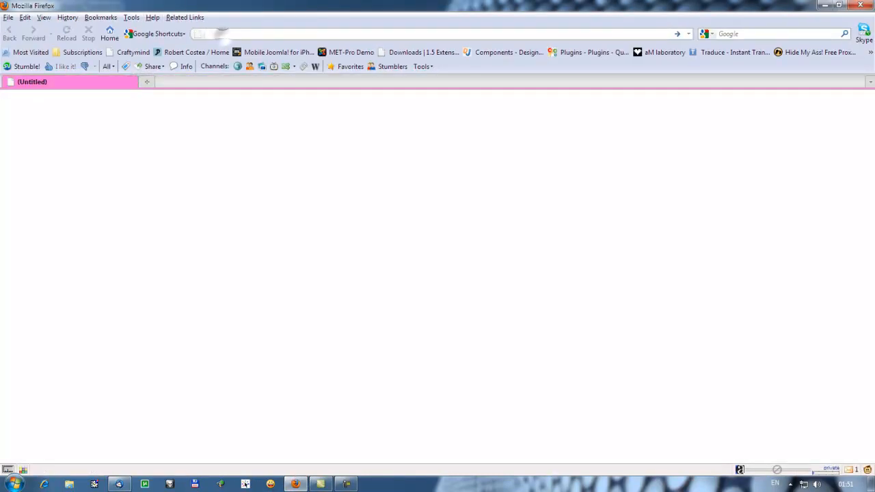
key("ctrl+v")
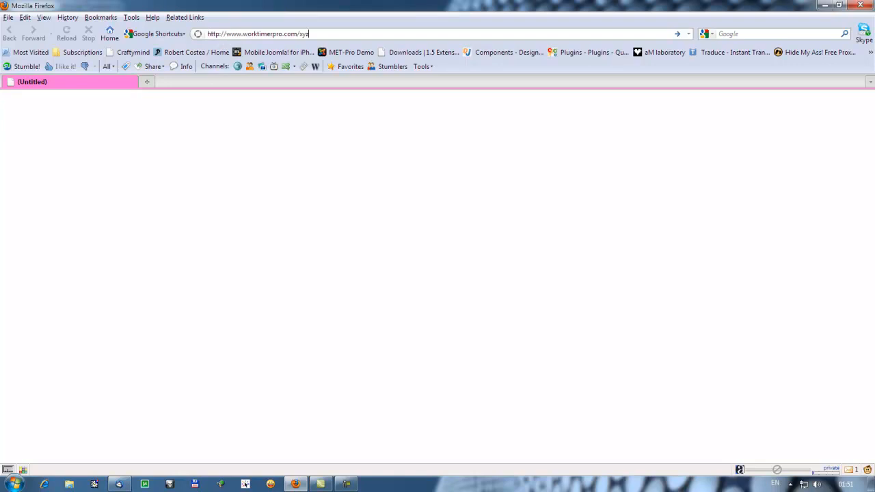
key("Return")
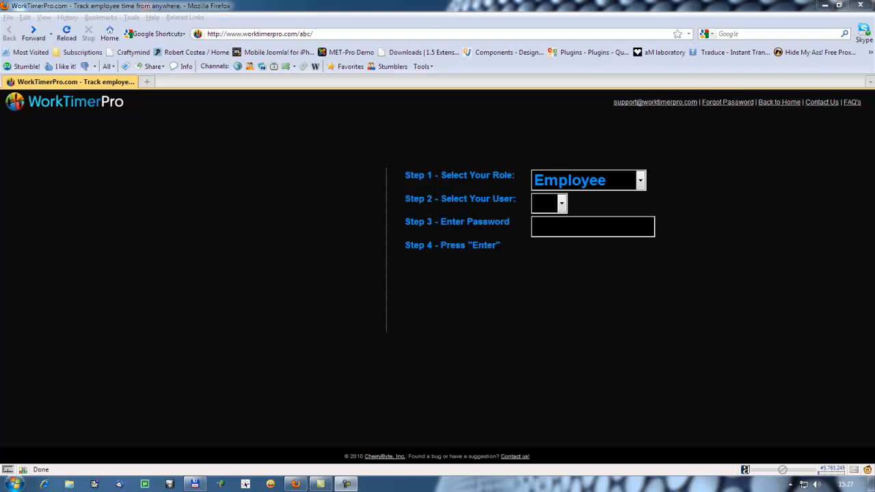
Step: Log in to WorkTimerPro with the Administrator role and the account password
left_click(640, 179)
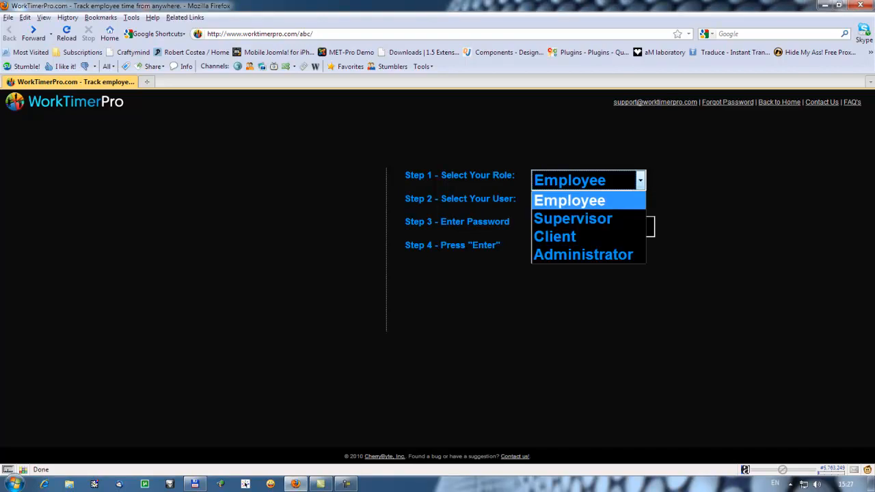
key("Down")
key("Down")
key("Down")
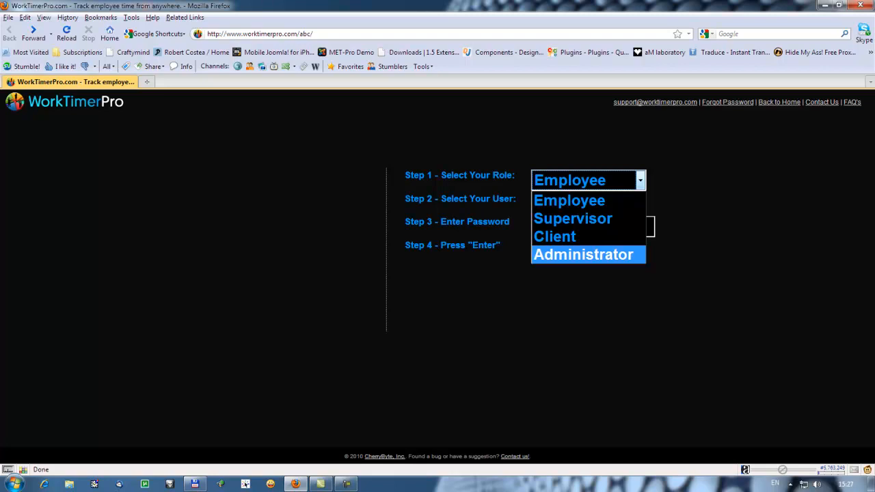
left_click(583, 256)
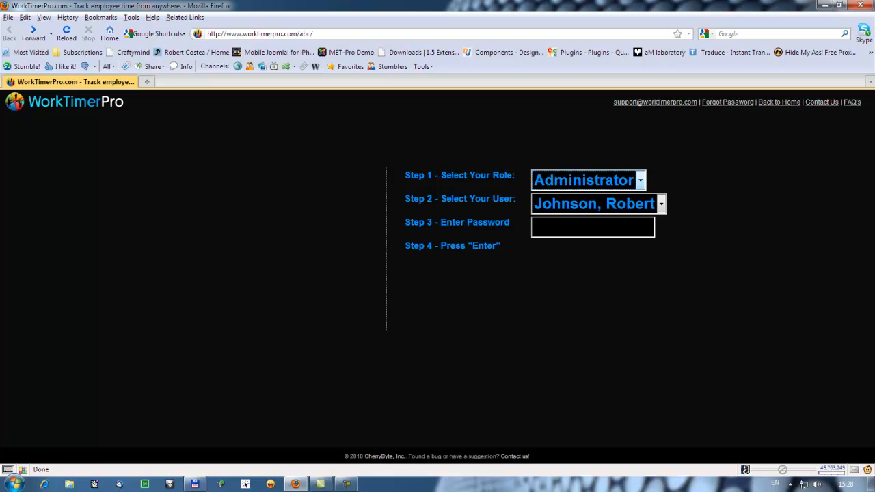
left_click(581, 228)
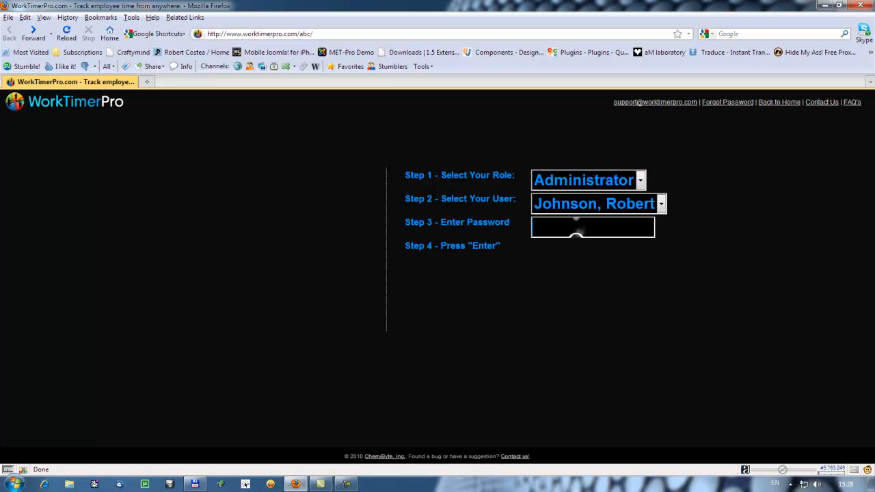
type("••••••••••")
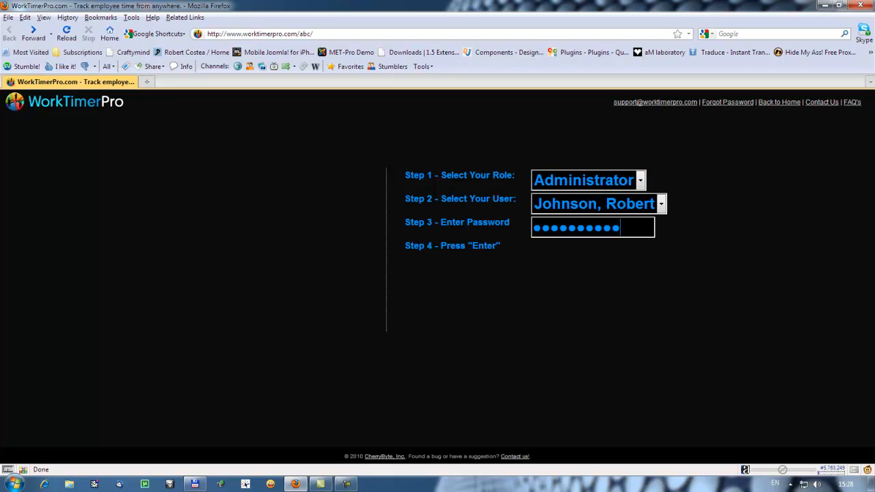
key("Return")
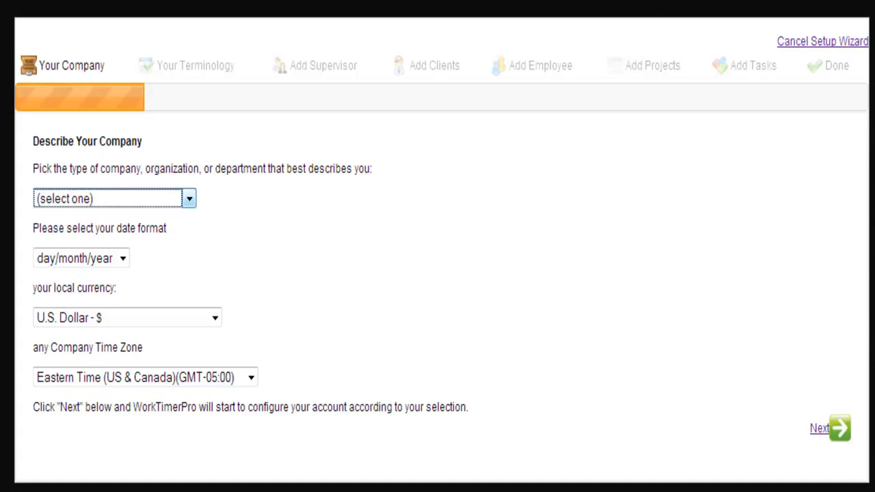
Step: Set company type to Creative (Advertising, Design), keeping the day/month/year date format
left_click(189, 198)
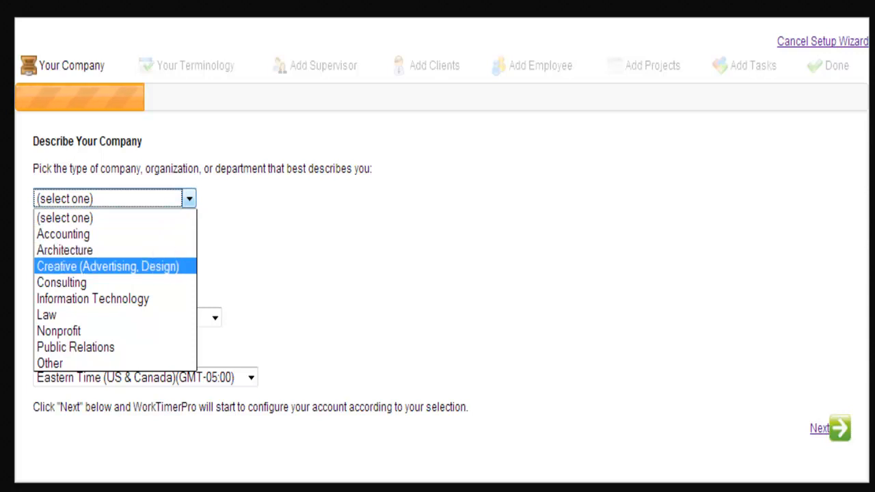
left_click(108, 265)
left_click(274, 239)
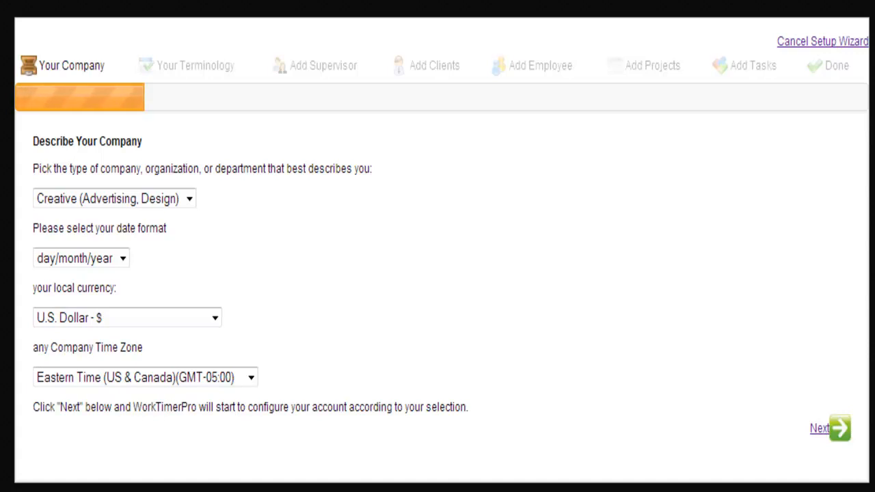
left_click(122, 258)
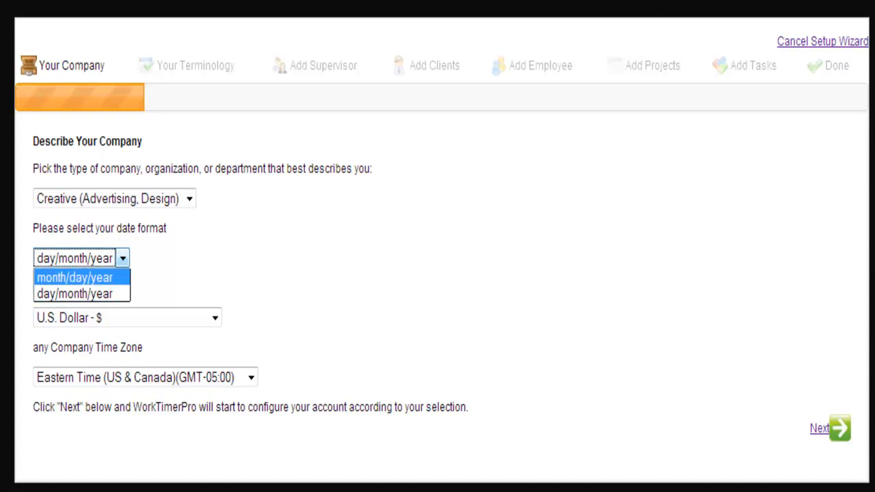
left_click(196, 258)
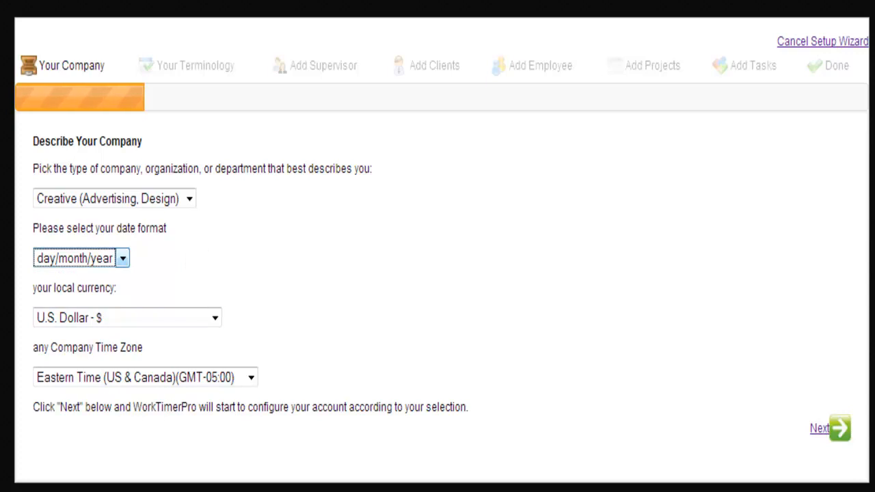
Step: Keep U.S. Dollar as currency and Eastern Time as the time zone
left_click(215, 317)
scroll(212, 317, "down", 1)
scroll(127, 411, "up", 15)
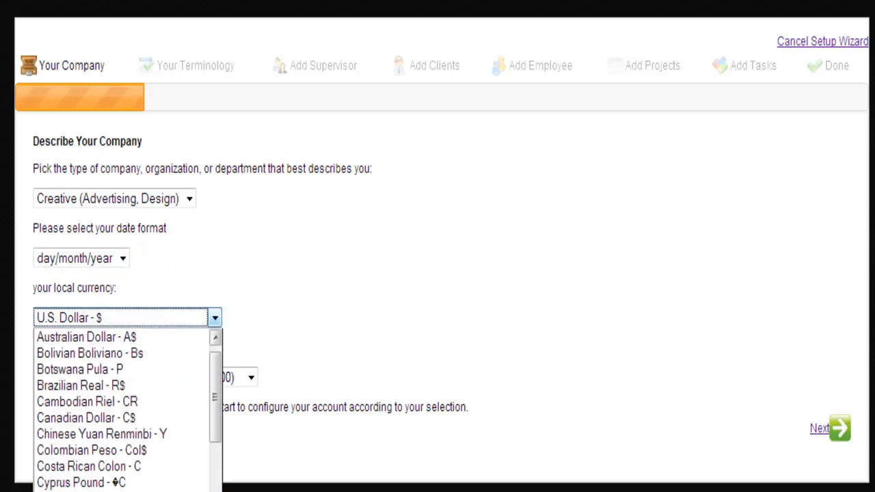
left_click(322, 274)
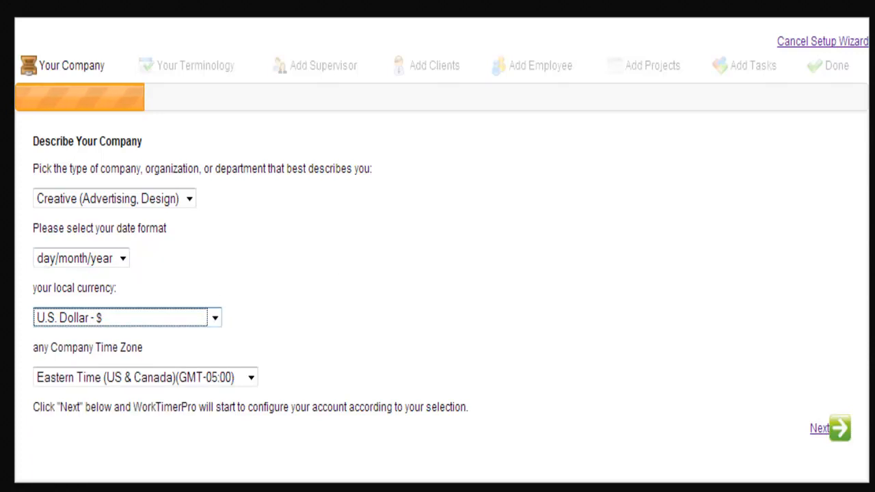
key("Tab")
key("alt+Down")
key("Up")
key("Up")
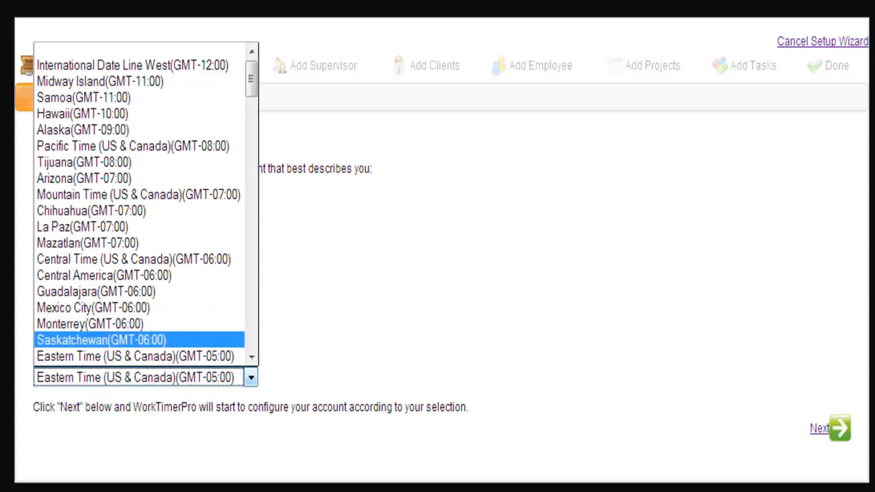
scroll(139, 130, "down", 3)
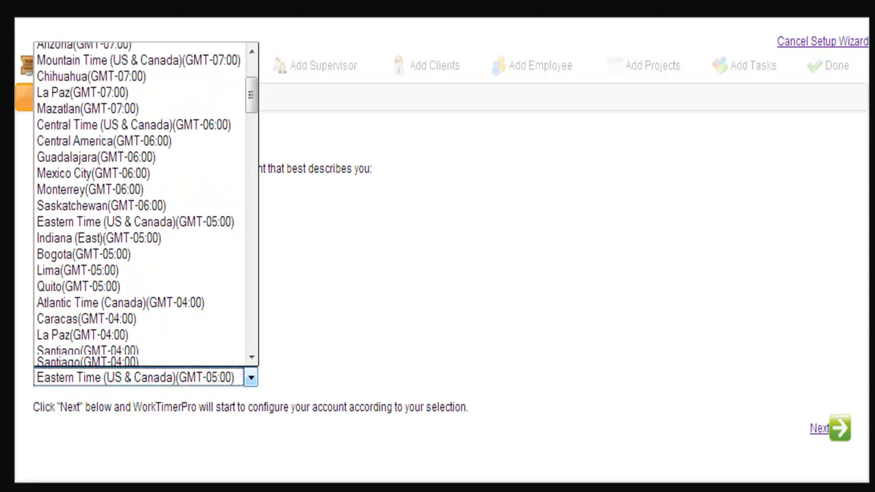
scroll(139, 226, "down", 4)
key("Escape")
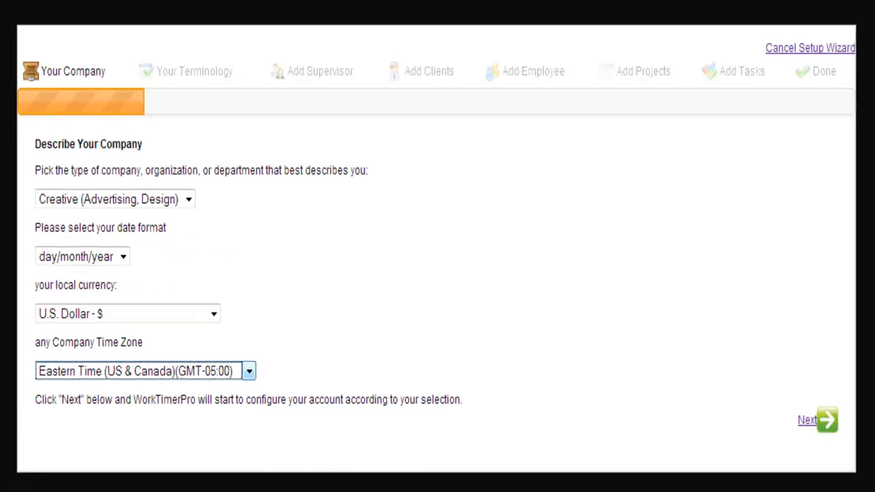
Step: Advance to Your Terminology and set the work to 'assignments' and the clients to 'customers'
left_click(829, 425)
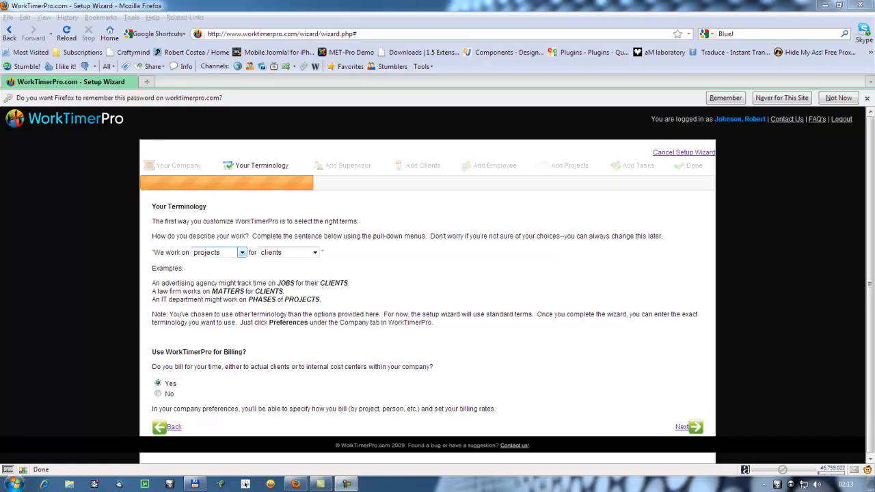
left_click(240, 252)
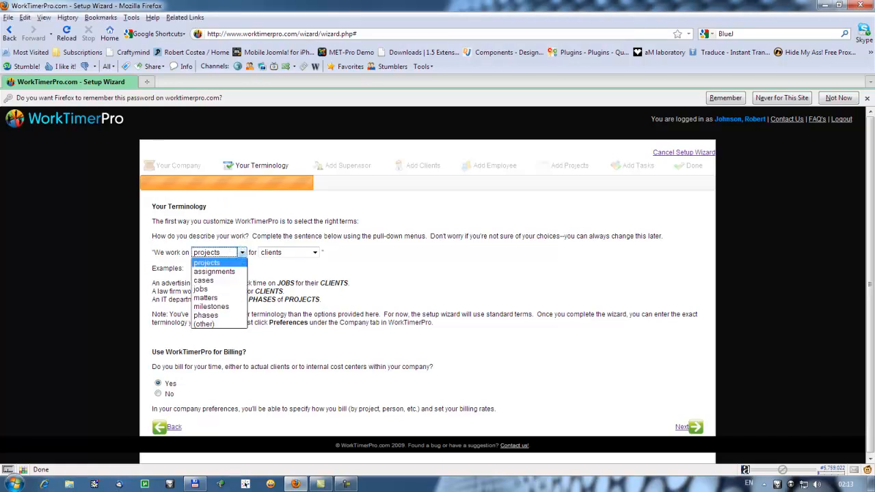
left_click(214, 273)
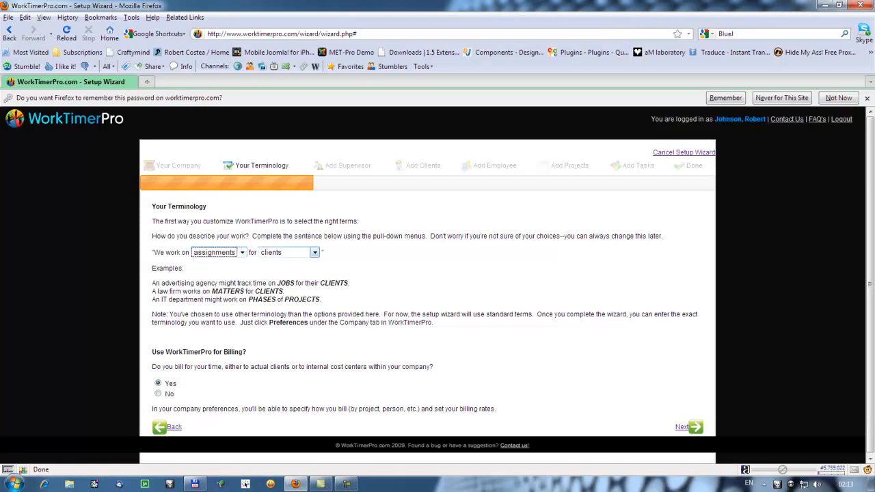
left_click(314, 252)
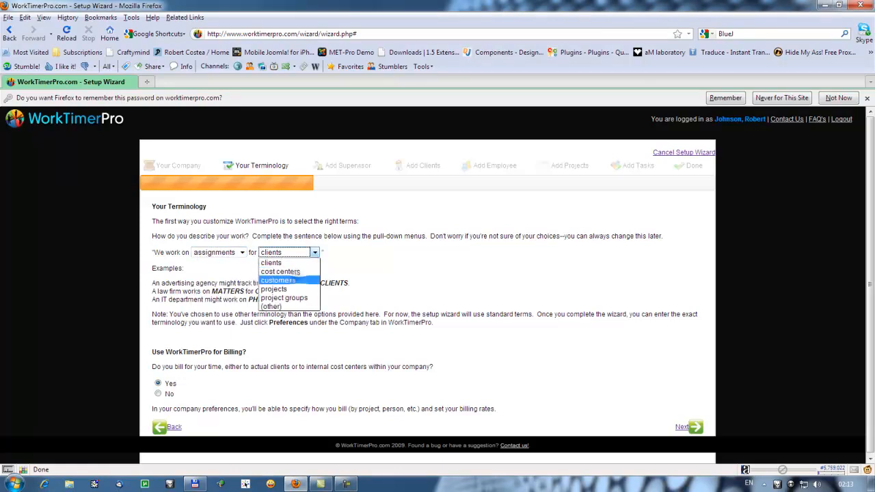
left_click(280, 280)
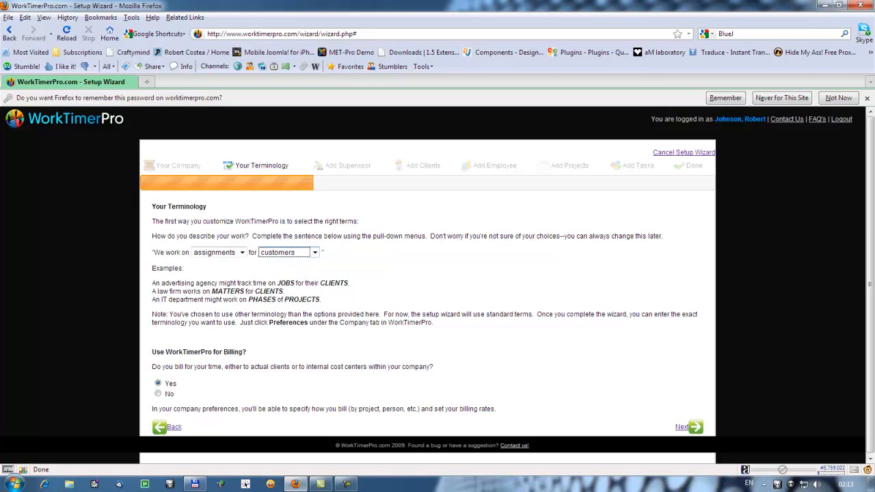
left_click(242, 252)
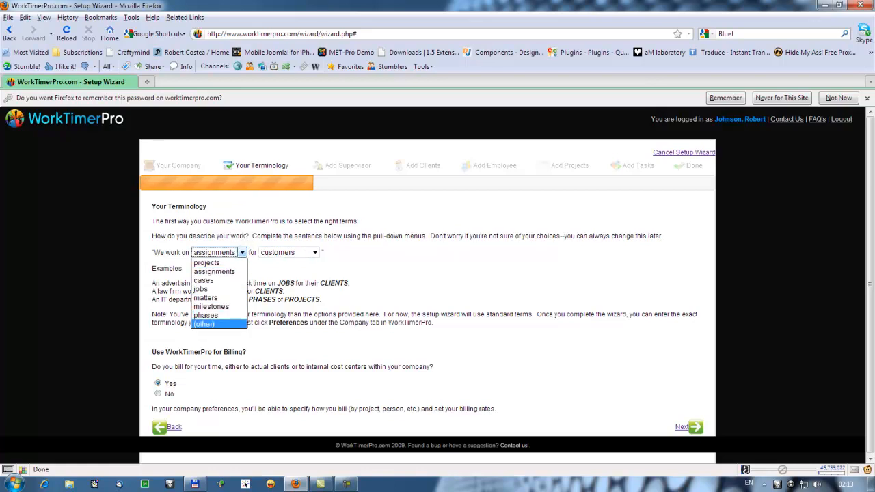
left_click(324, 295)
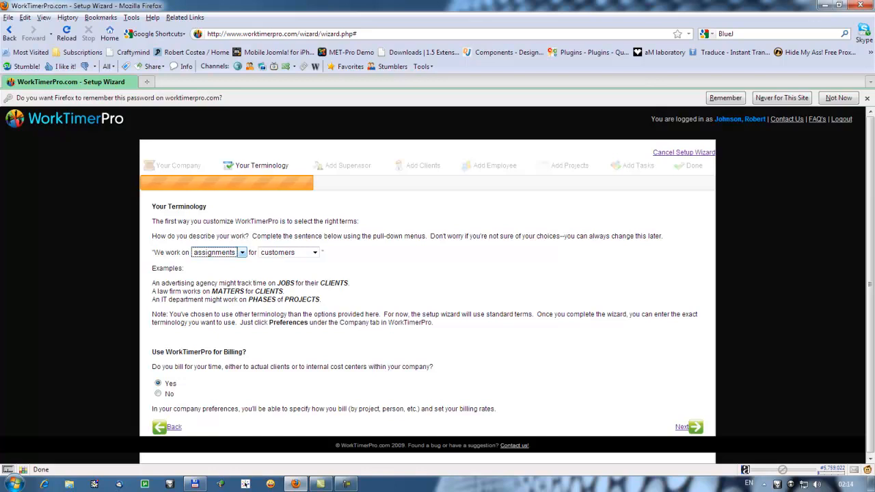
Step: Go to Add Supervisors and replace row one's placeholder names with the supervisor's first and last name
left_click(696, 427)
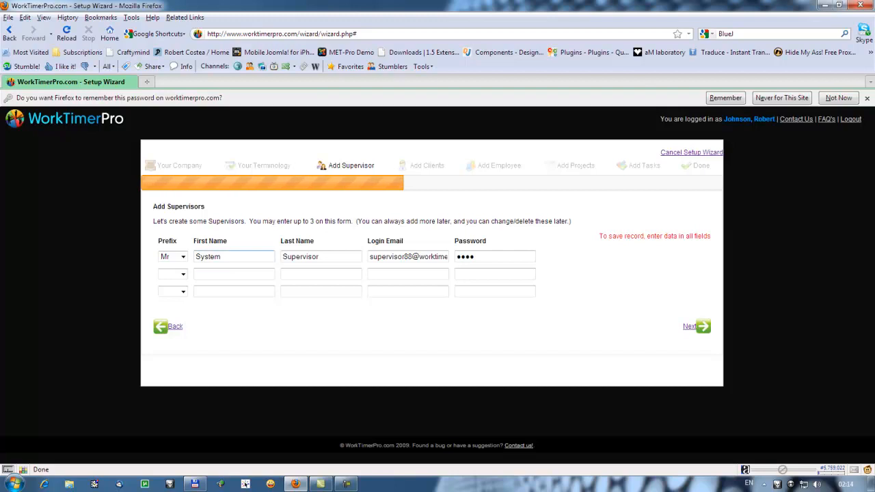
double_click(244, 254)
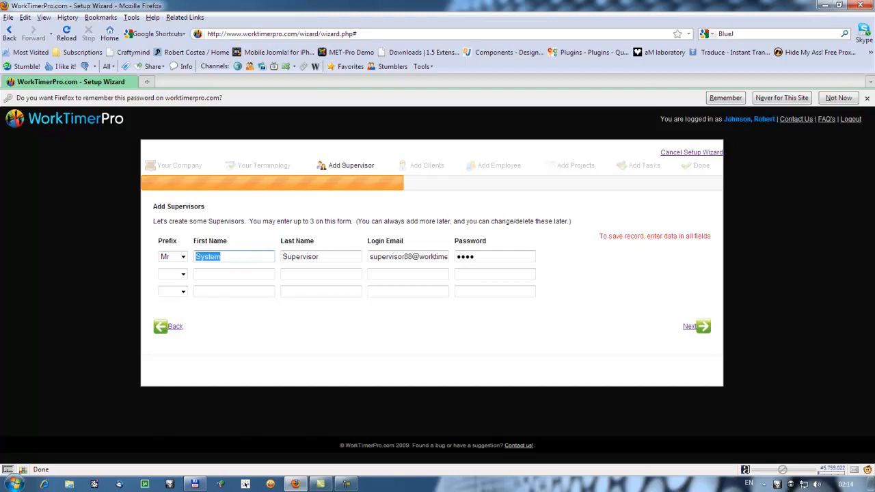
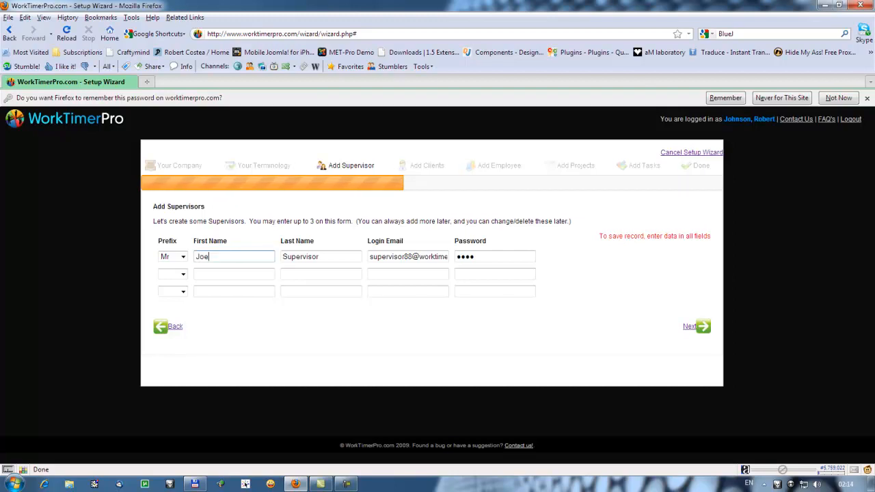
key("Tab")
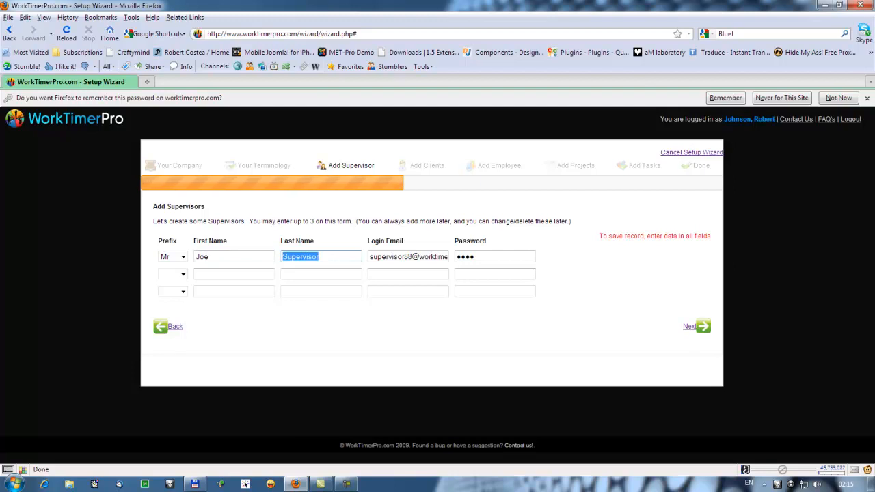
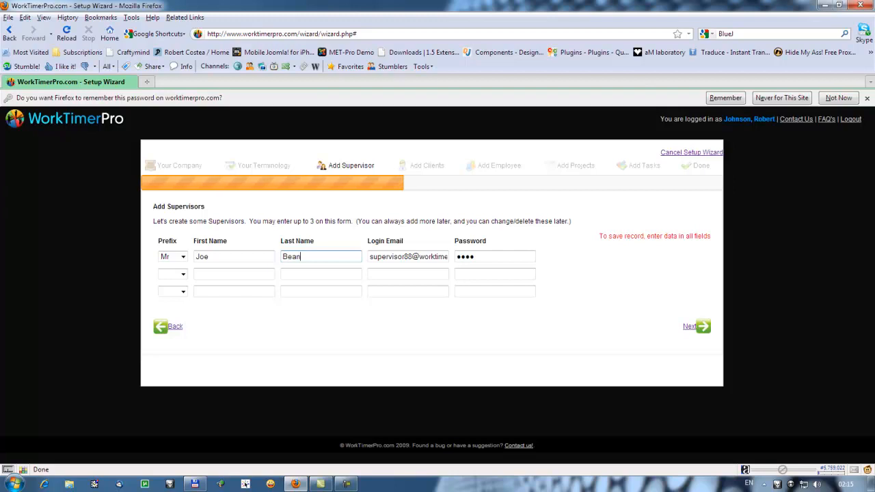
key("Tab")
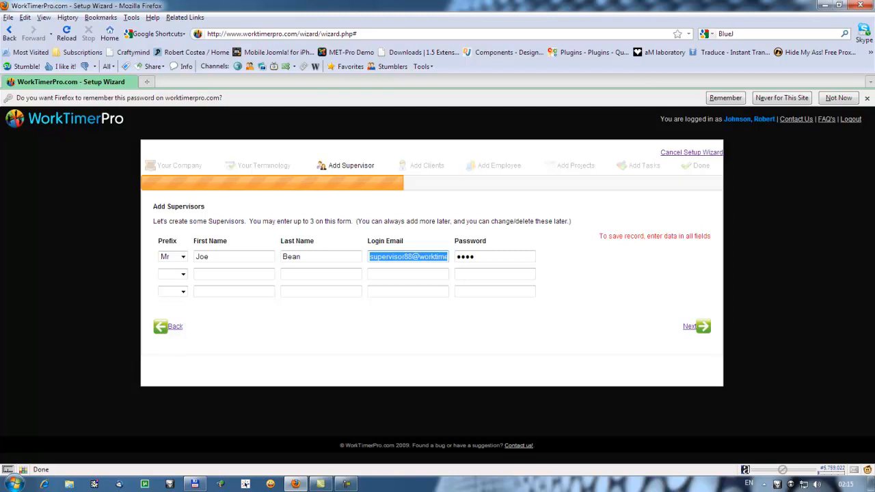
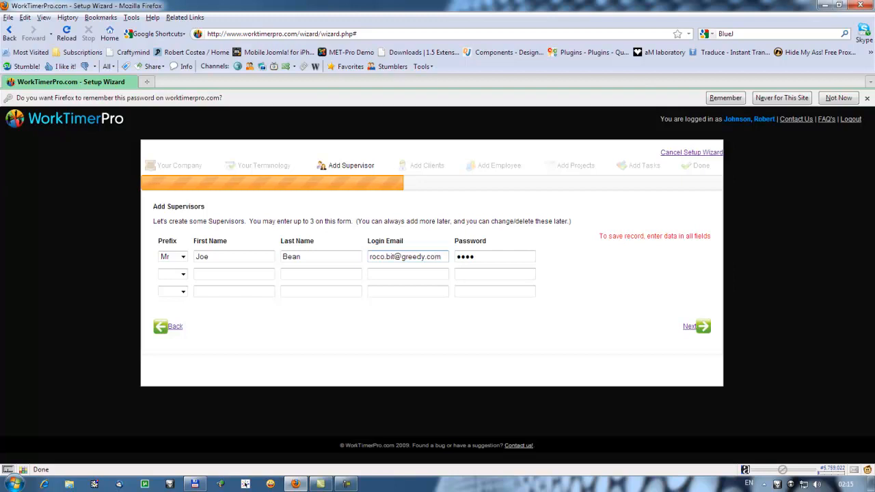
Step: Enter the first supervisor's login email and a new password, then save and continue to Add Customers
key("Tab")
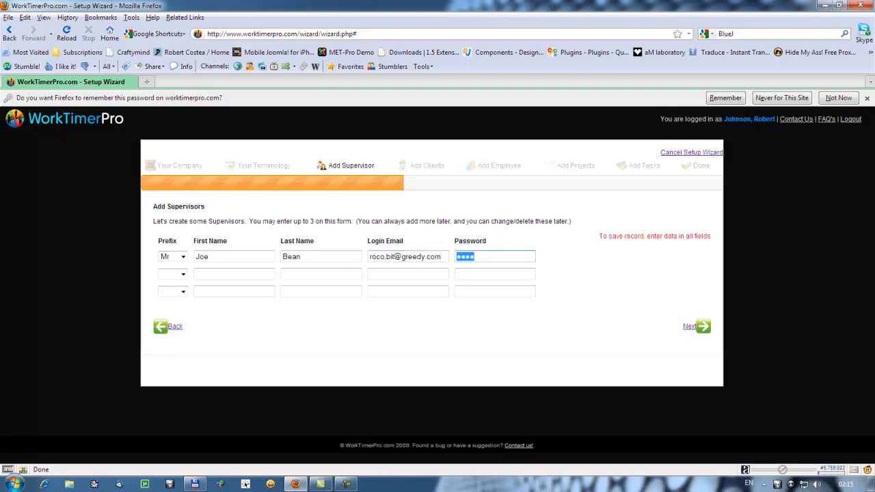
type("**********")
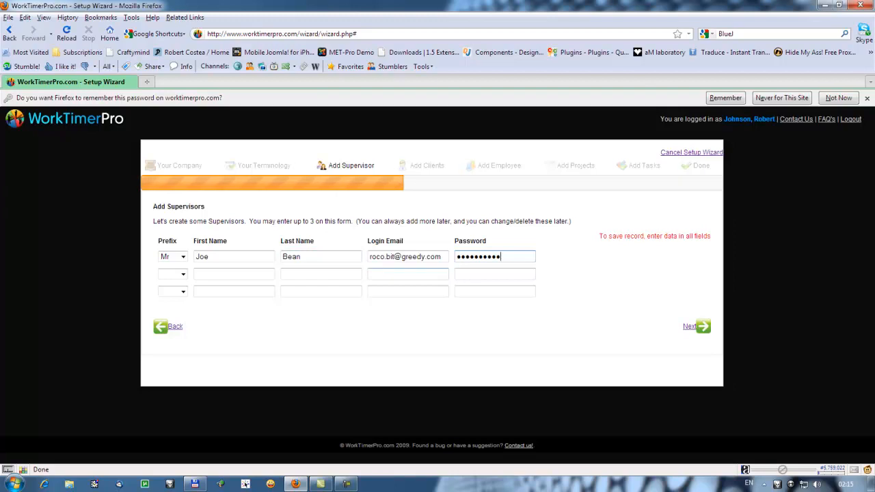
left_click(469, 274)
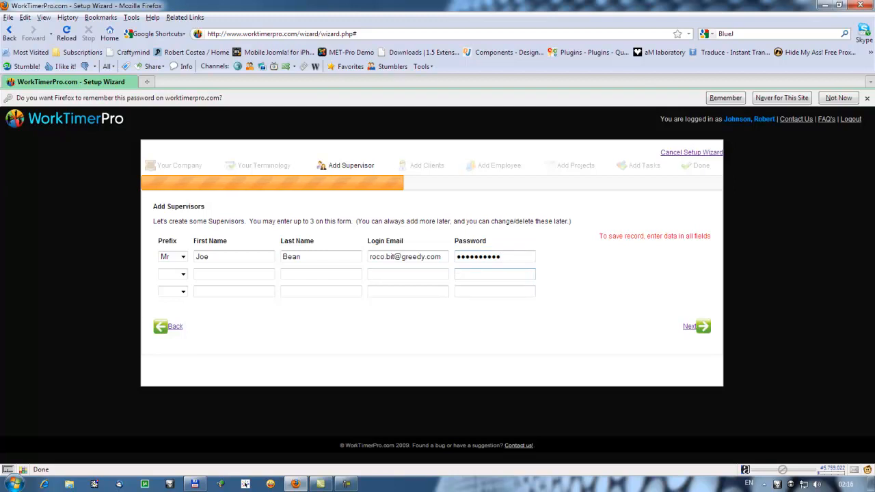
left_click_drag(449, 256, 369, 257)
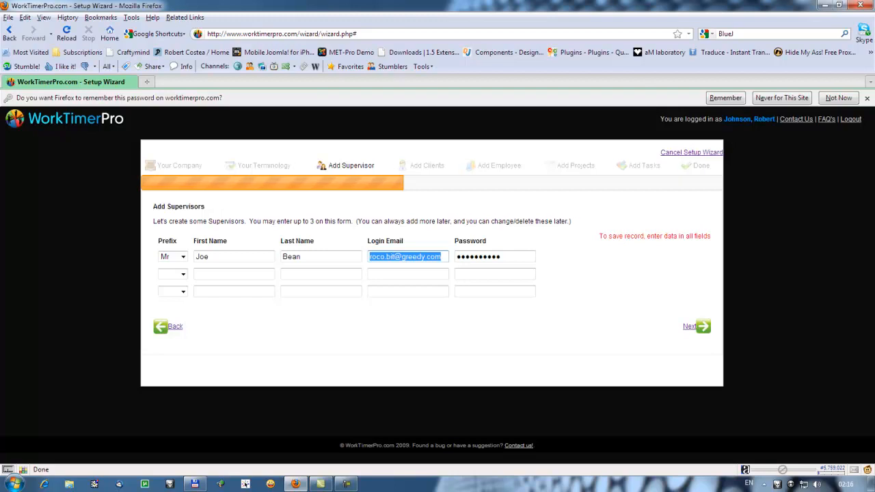
left_click(703, 326)
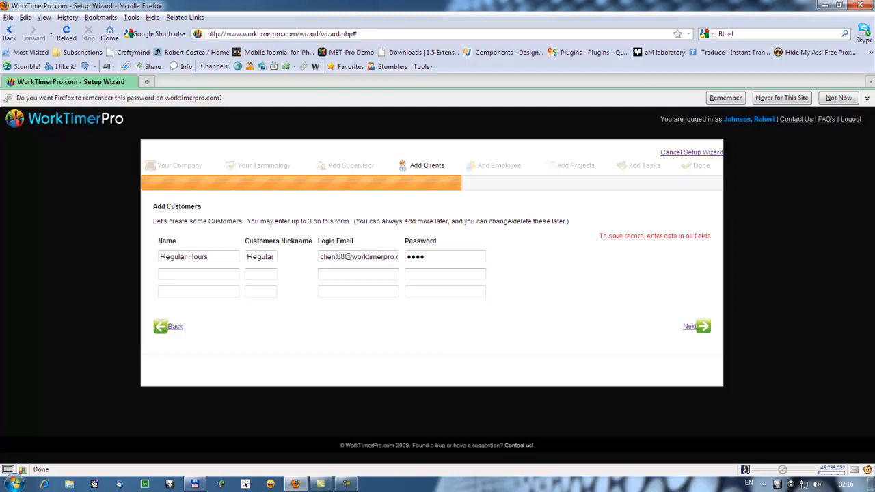
Step: Rename the first customer to Microsoft and give it a new login password
triple_click(233, 257)
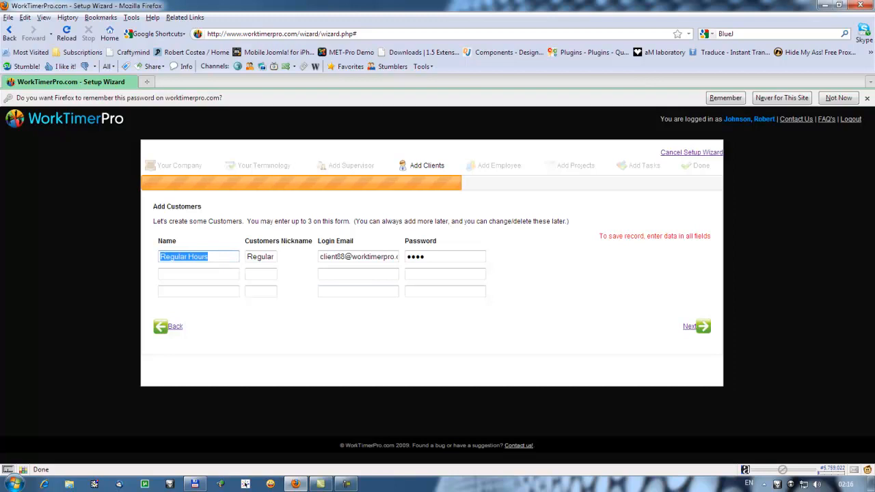
type("Microsoft")
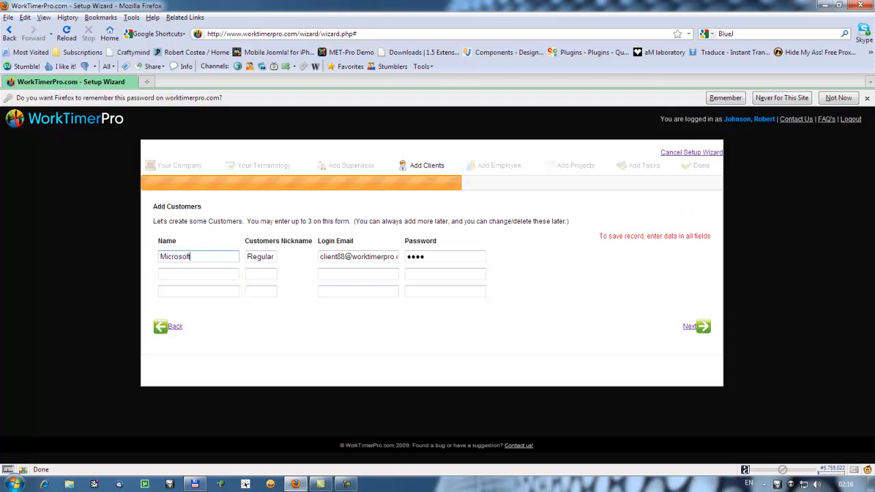
key("Tab")
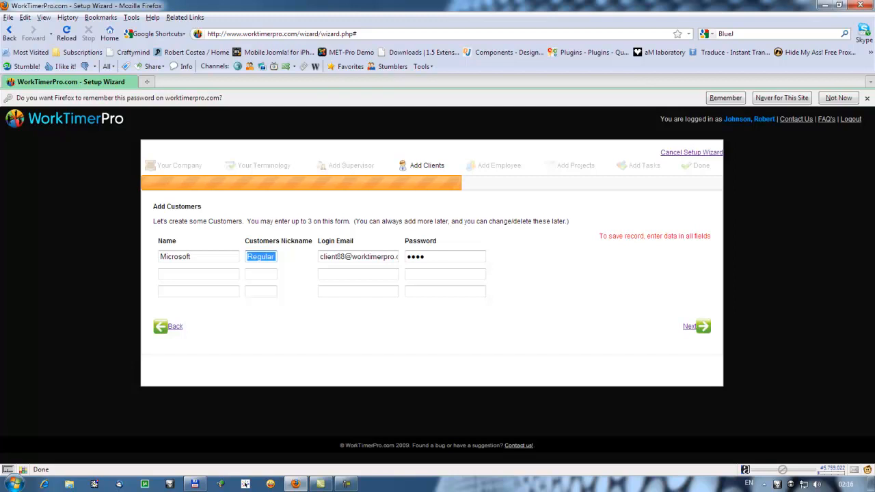
key("Tab")
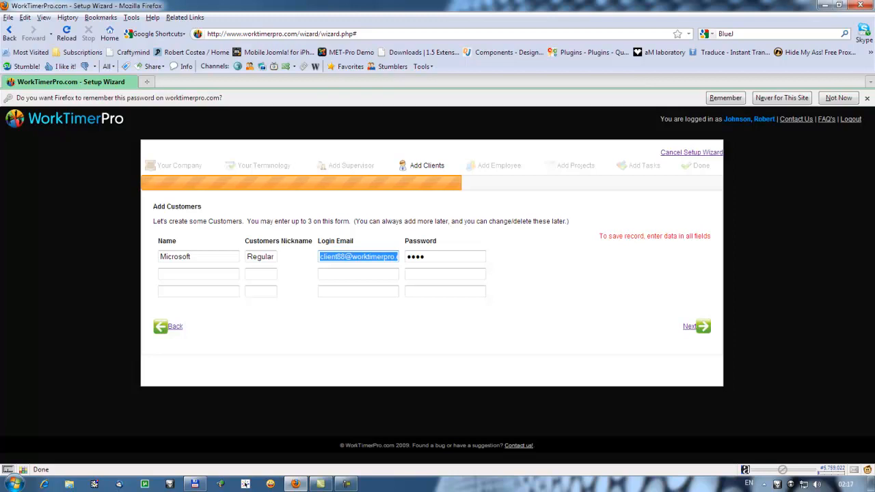
key("Tab")
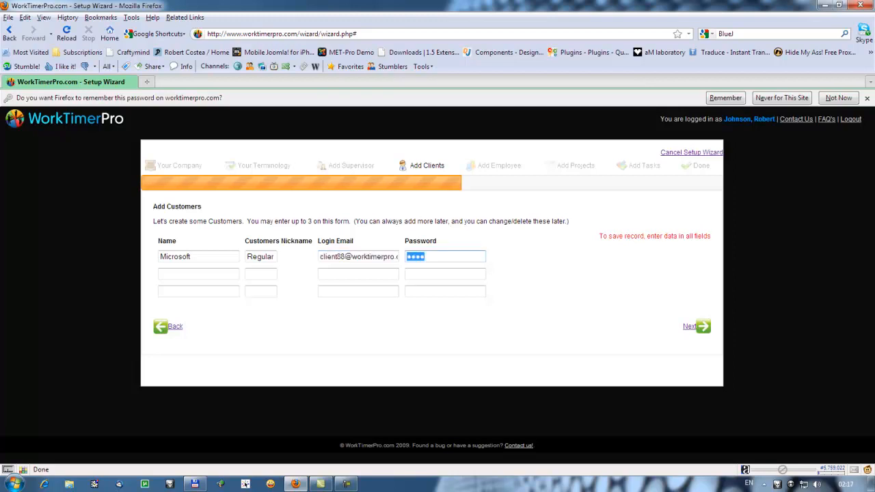
type("••••••••••")
Step: Save the customer, then give the first employee prefix Miss and their first and last name
left_click(691, 327)
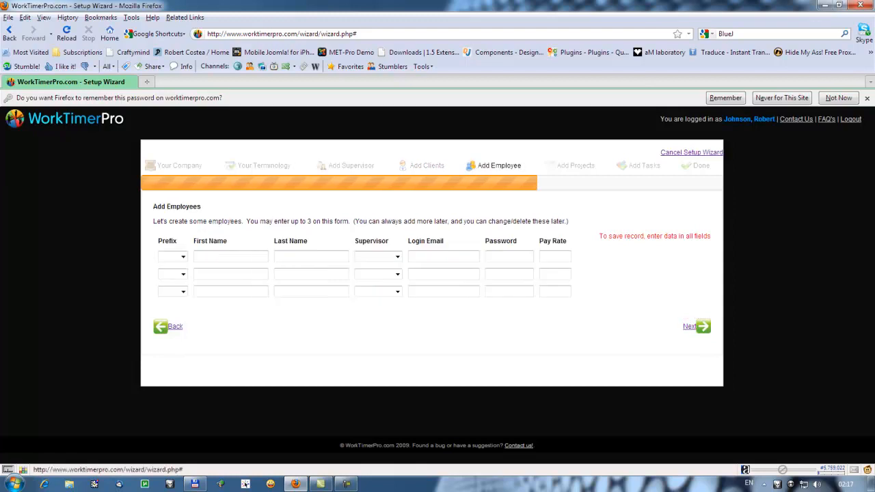
left_click(179, 256)
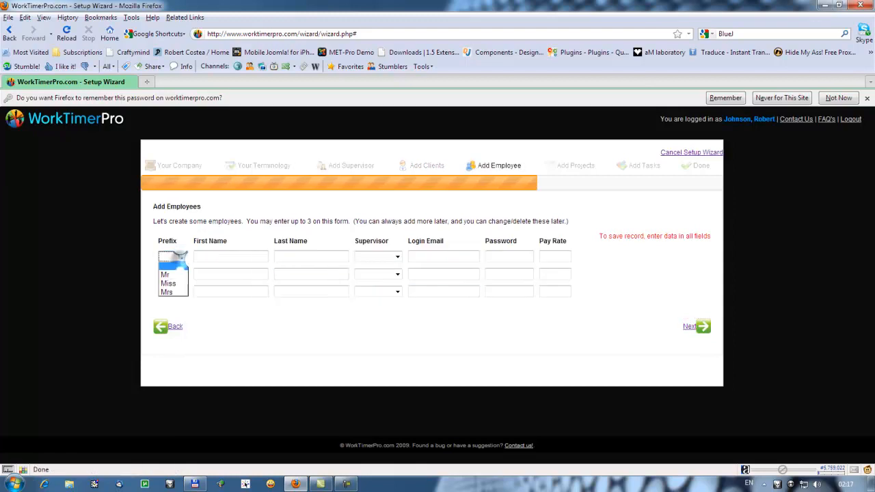
left_click(171, 283)
key("Tab")
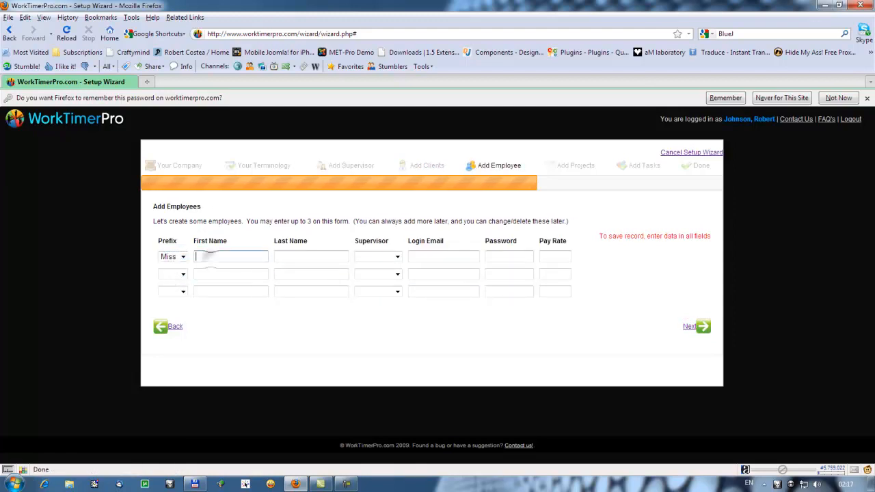
type("Jane")
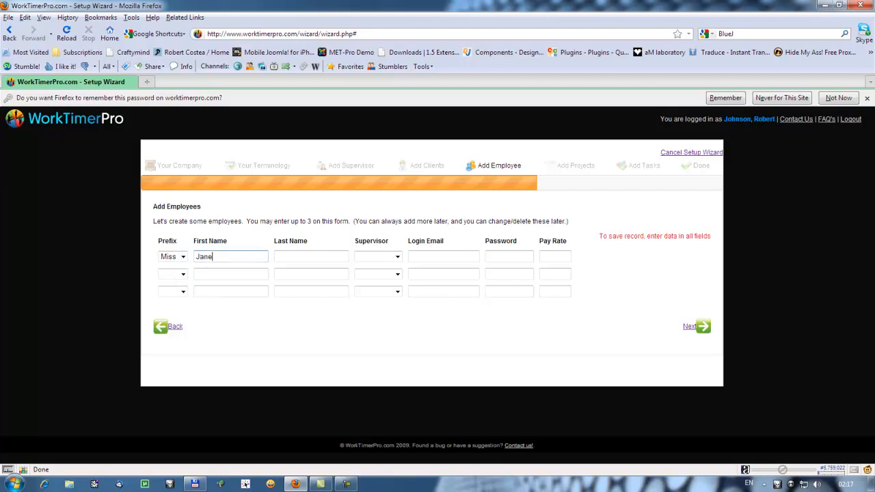
key("Tab")
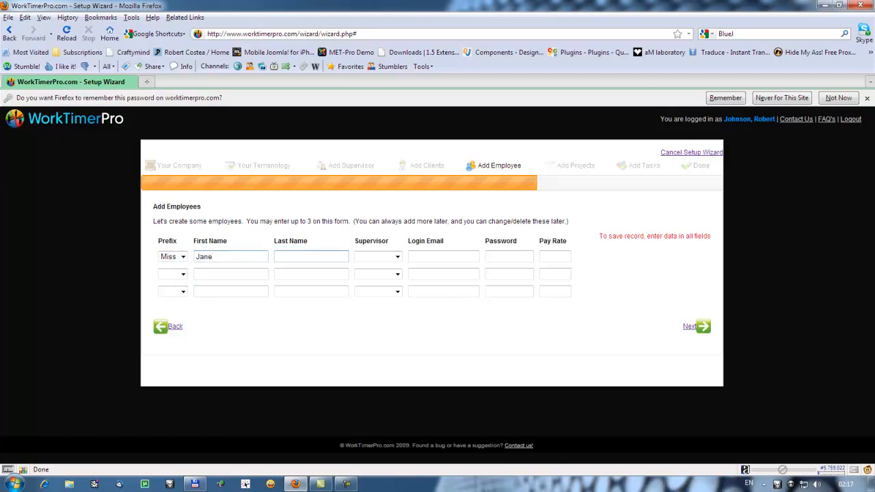
type("Fonda")
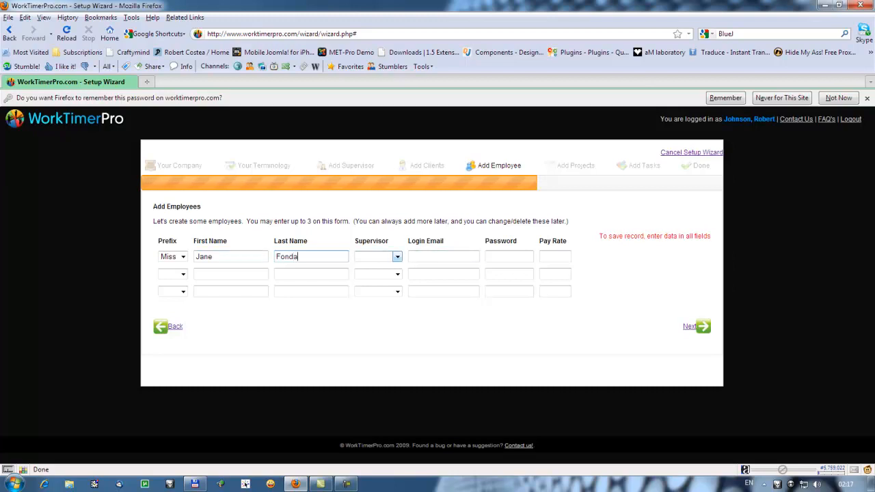
Step: Assign the new supervisor, login email and password to the employee, with pay rate 15
left_click(397, 257)
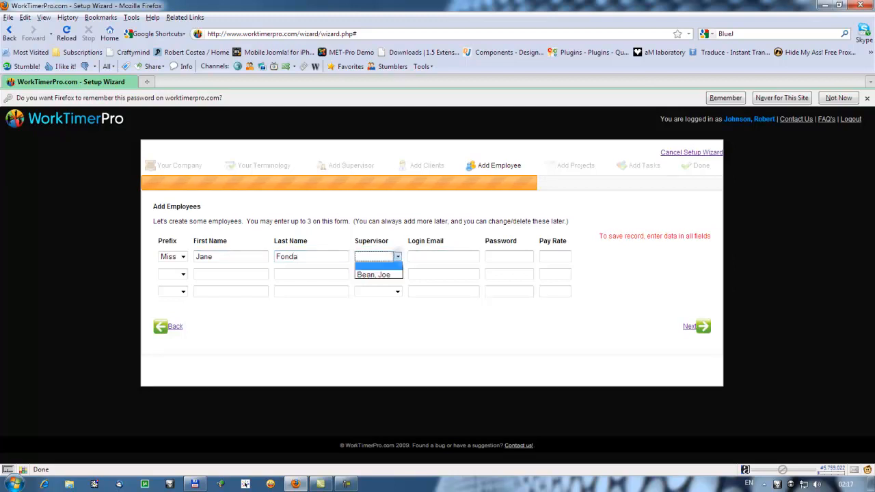
left_click(393, 275)
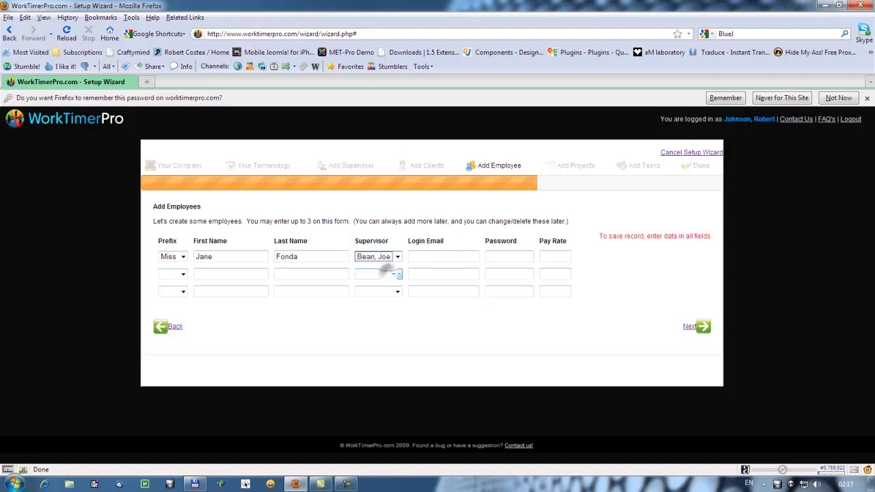
key("Tab")
left_click(425, 257)
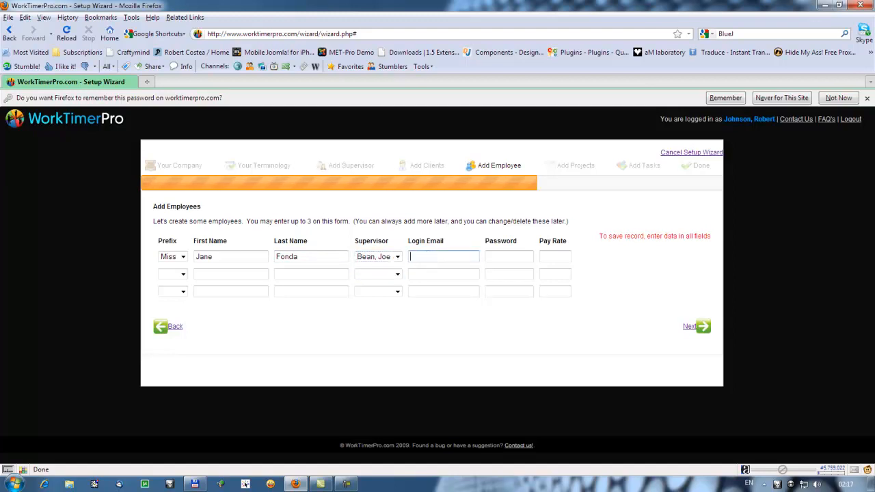
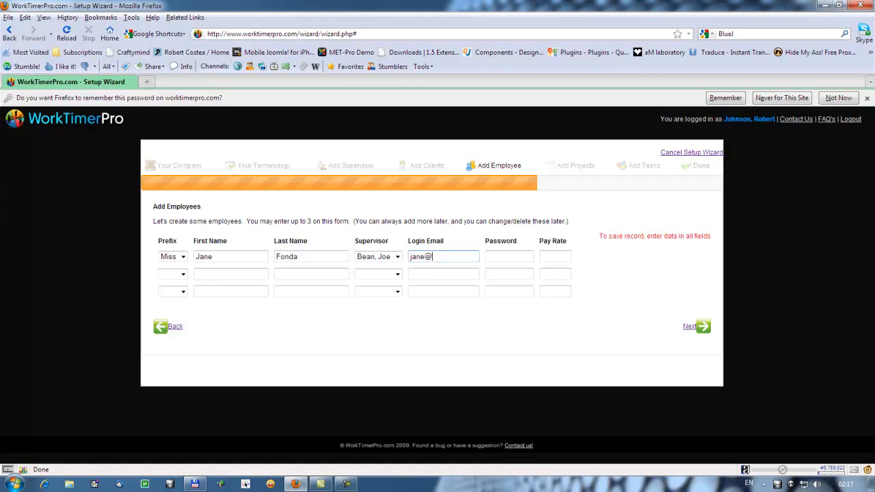
left_click(509, 256)
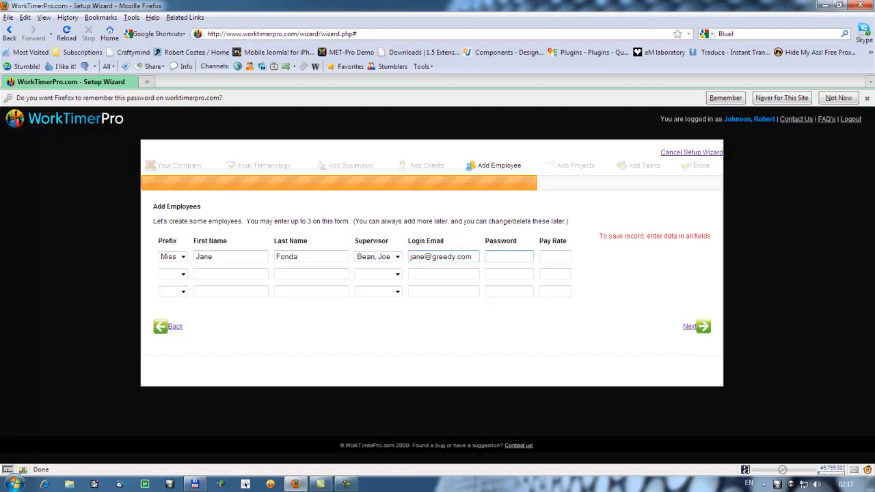
type("password12")
left_click(555, 256)
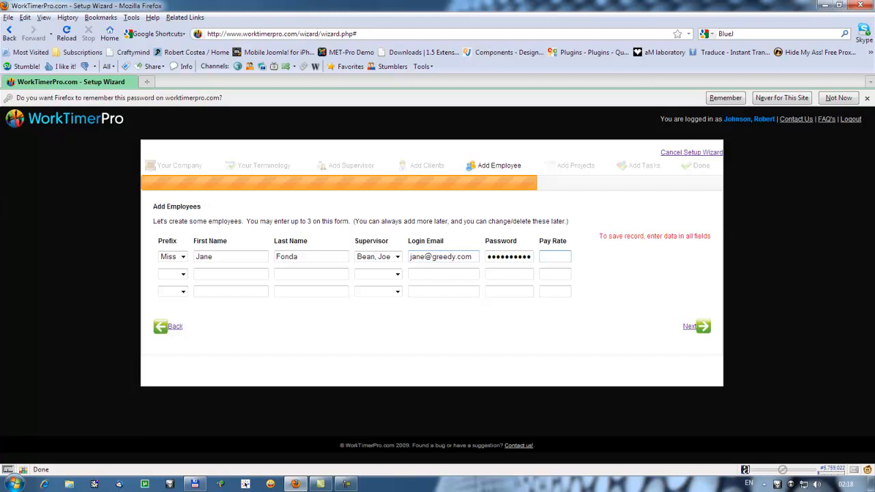
type("15")
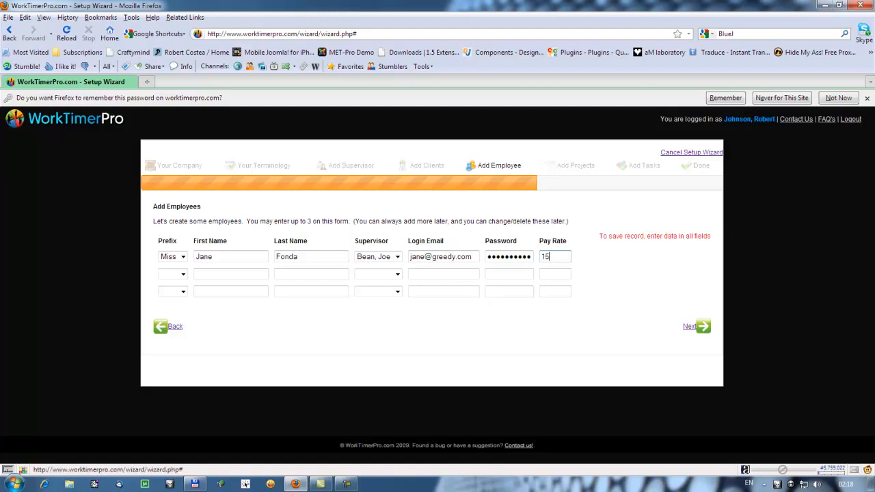
Step: Continue to Add Projects and rename the first project from Regular Hours to 'Testing application'
left_click(698, 327)
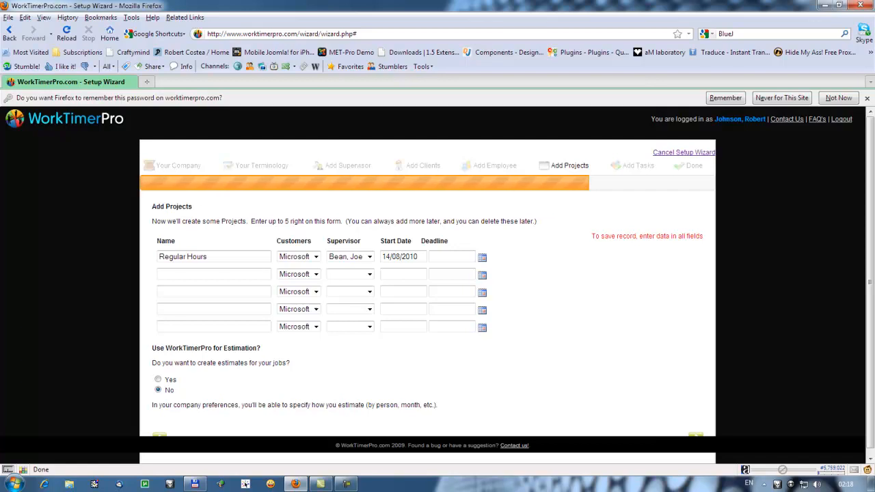
key("Tab")
type("Testing app")
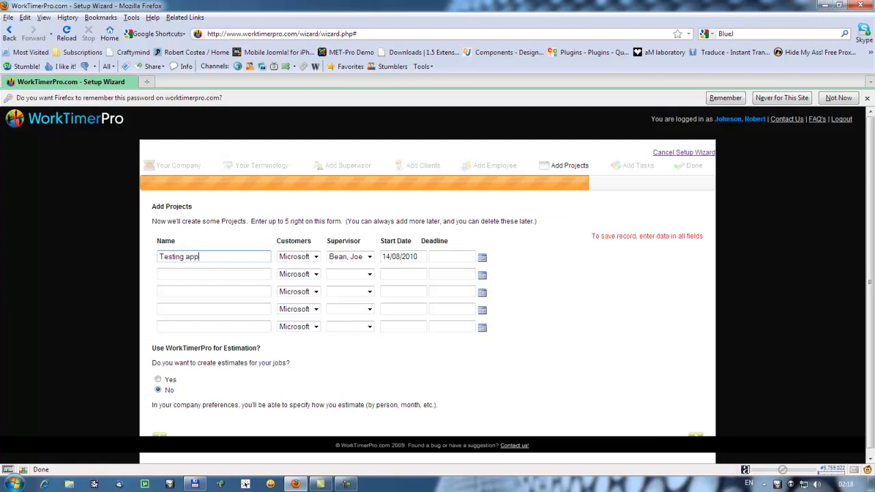
type("lication")
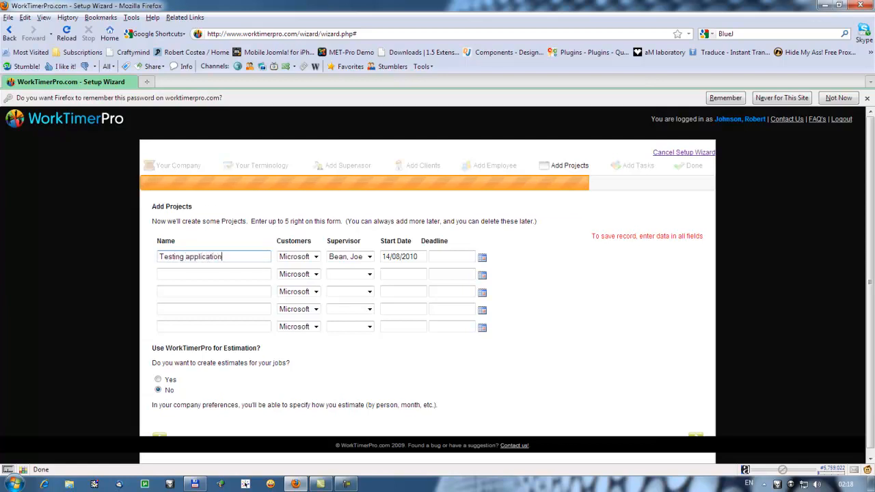
left_click_drag(229, 258, 294, 257)
Step: Set the Testing application project deadline to 24/08/2010 and submit the project
left_click(482, 257)
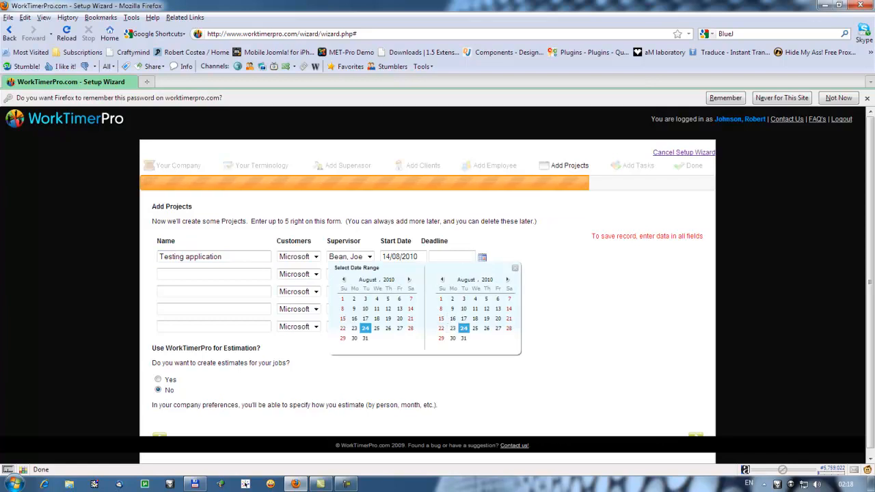
left_click(464, 329)
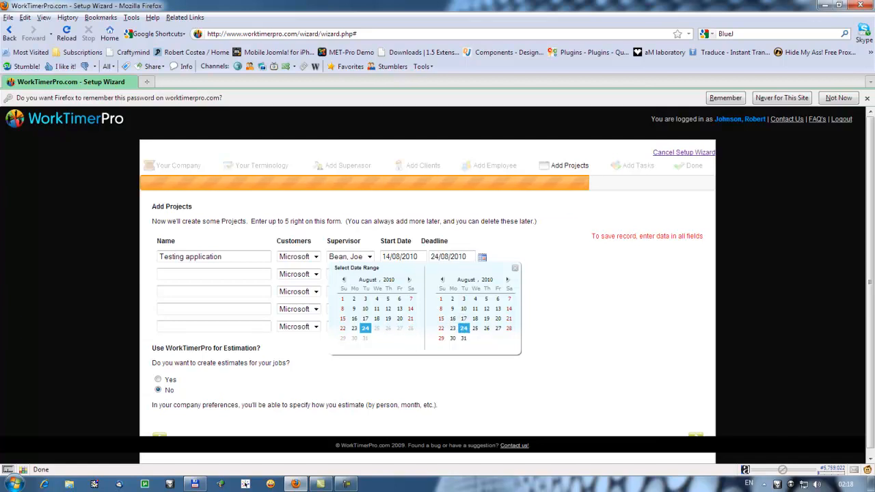
left_click(515, 267)
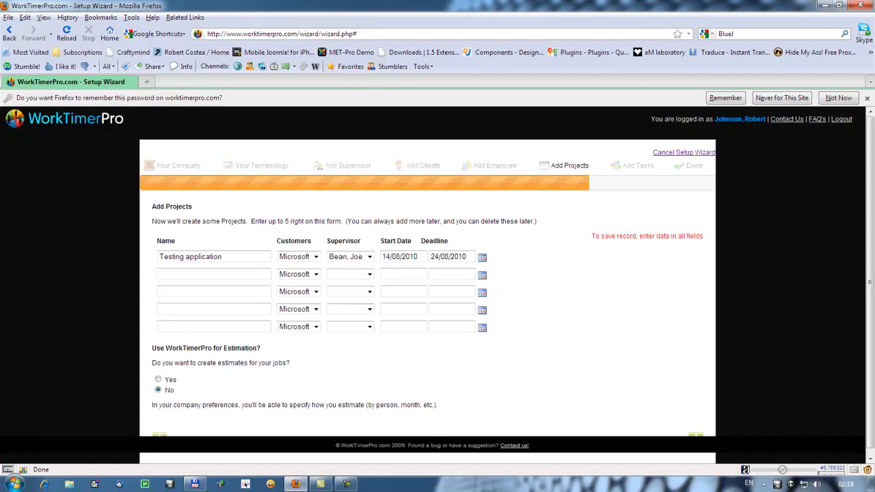
scroll(438, 287, "down", 1)
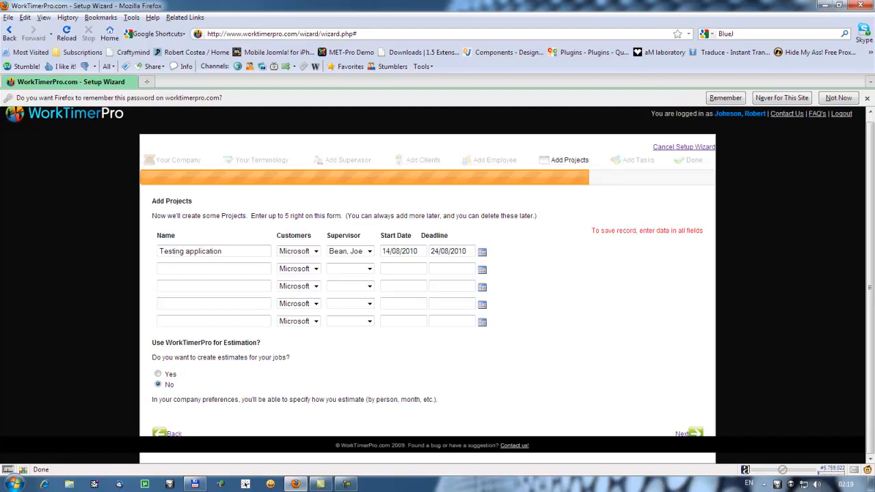
left_click(692, 433)
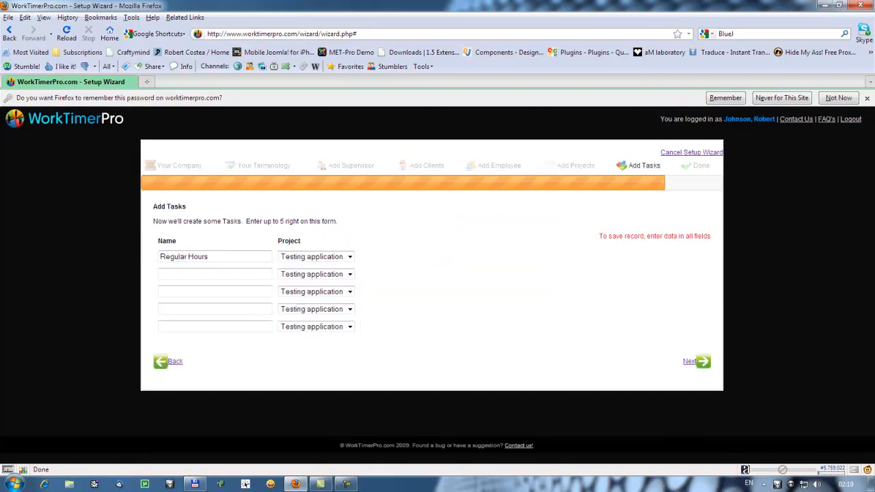
Step: Replace the default task Regular Hours with 'Deploying and starting of test', correcting typos
triple_click(240, 257)
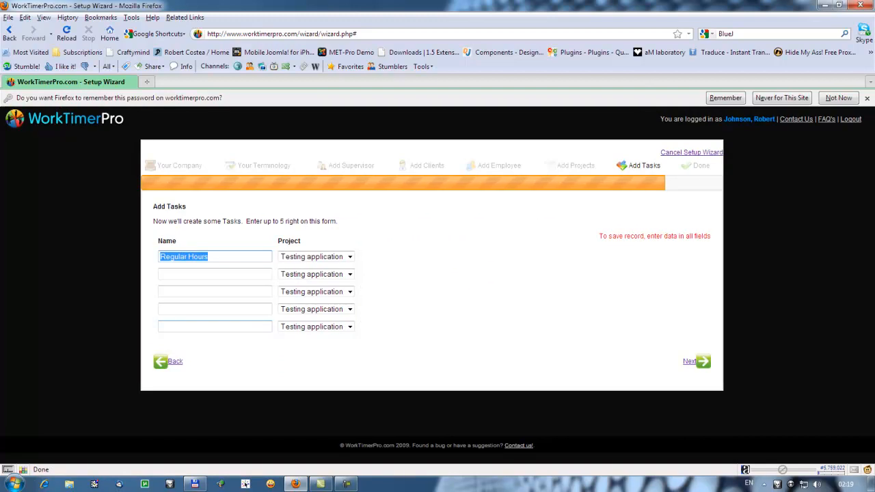
type("D")
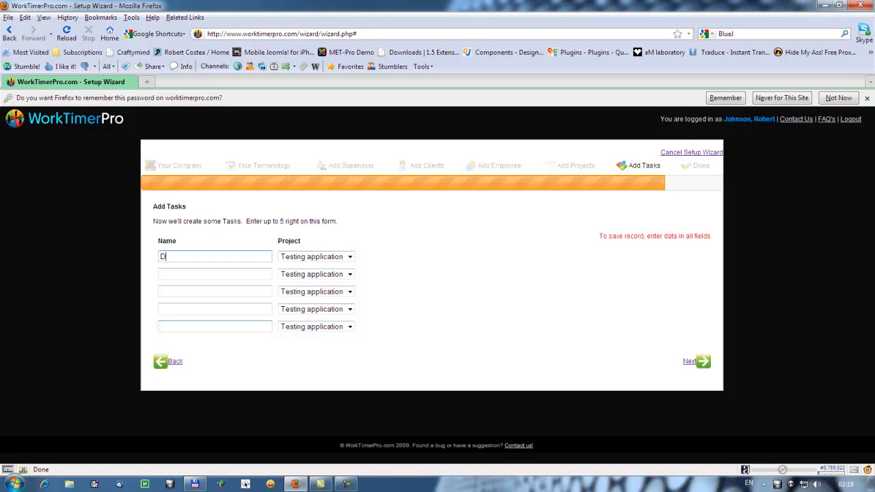
type("eplying ")
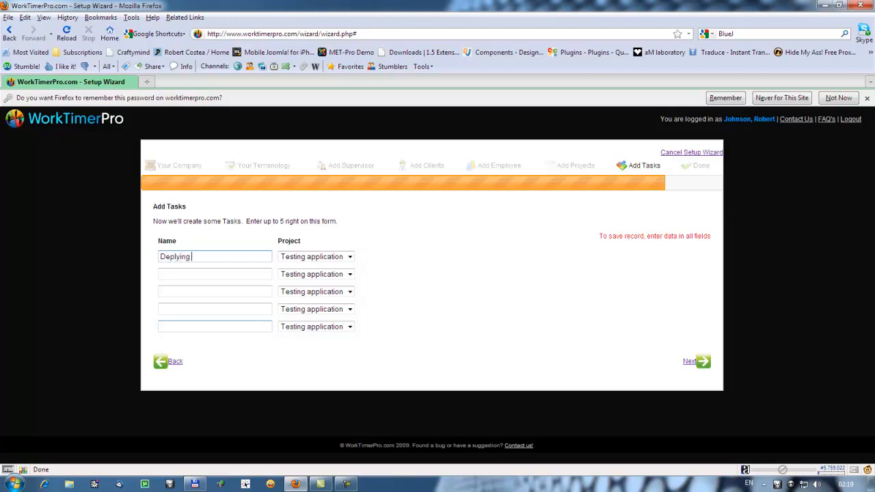
type("and starti")
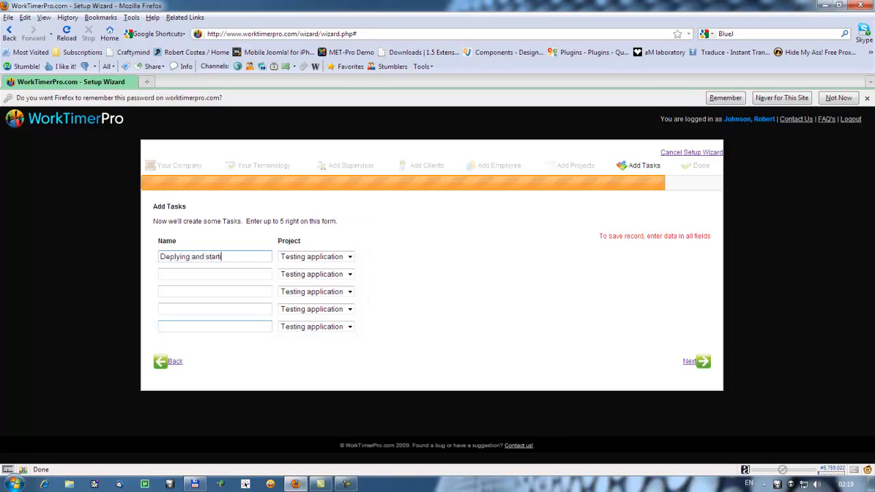
type("ng og")
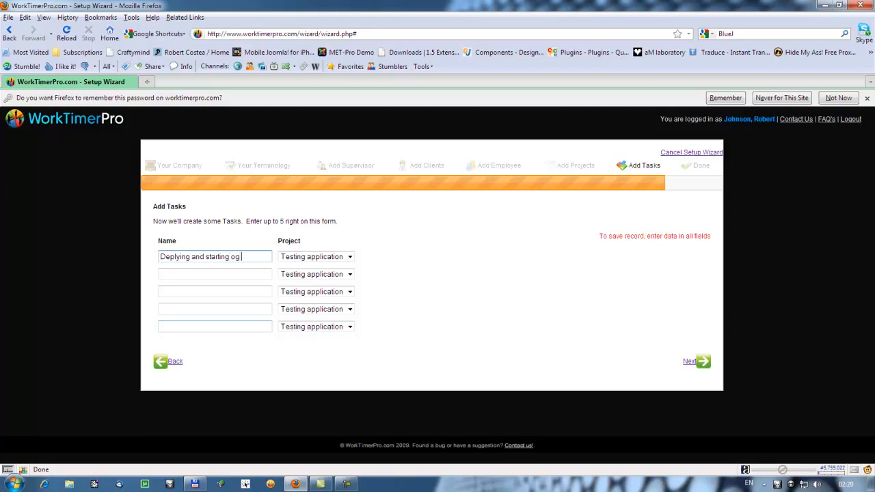
key("BackSpace")
type("f")
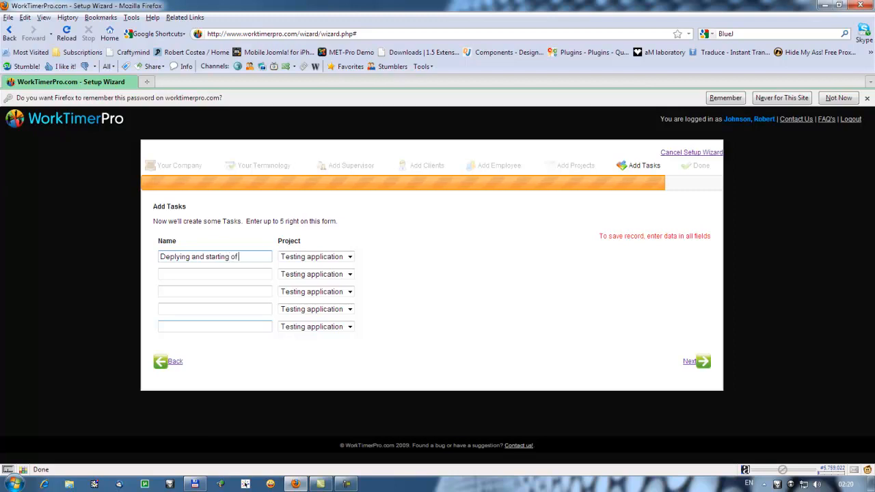
type(" test")
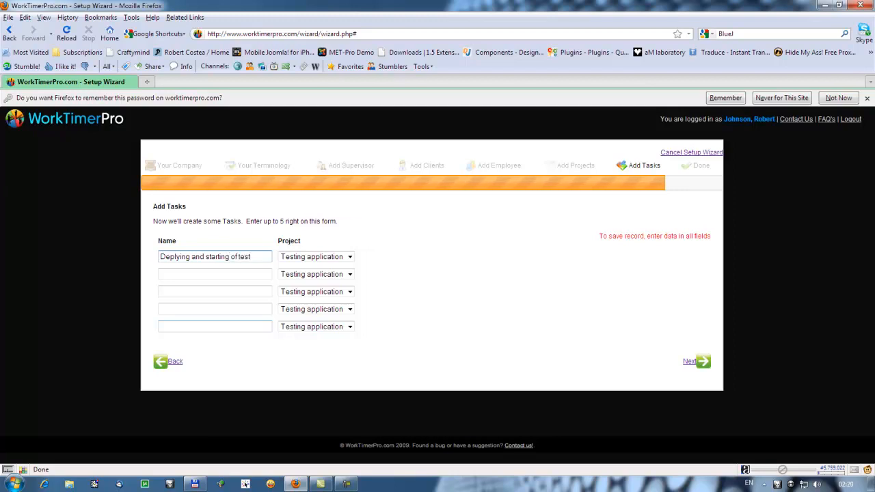
key("BackSpace")
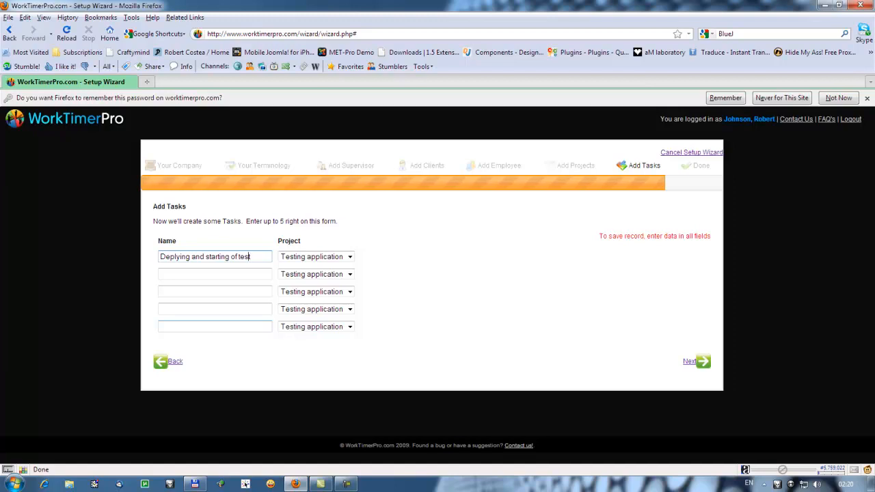
key("Left")
key("Left")
key("Left")
key("Left")
key("Left")
key("Left")
key("Left")
key("Left")
key("Left")
key("Left")
key("Left")
key("Left")
key("Left")
key("Left")
key("Left")
key("Right")
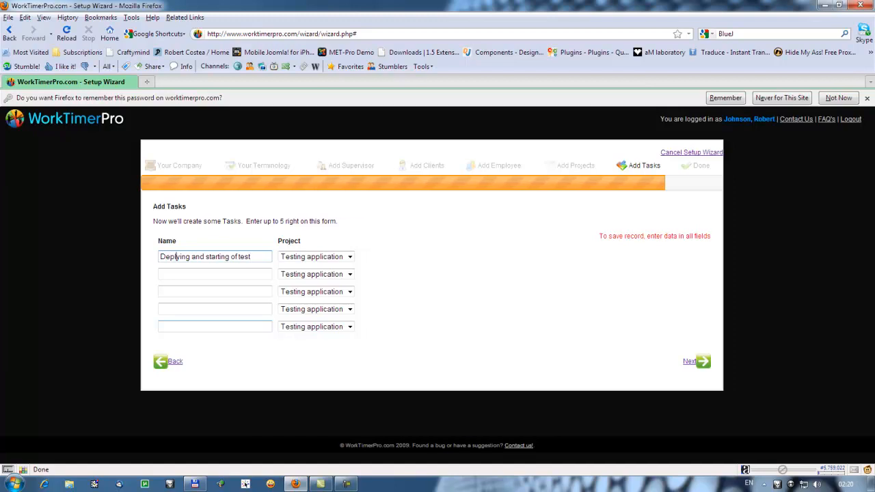
type("o")
Step: Add the tasks 'Endurance' and 'Final reports' and submit the task list
key("Tab")
key("Tab")
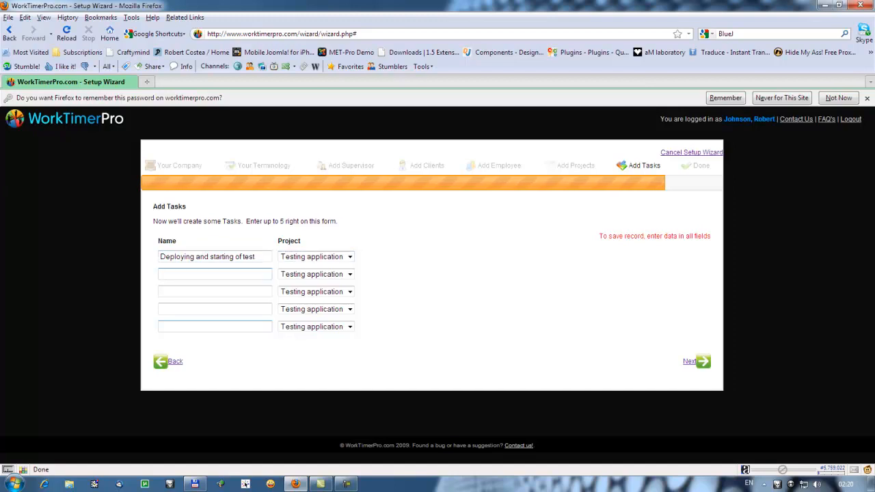
type("Endu")
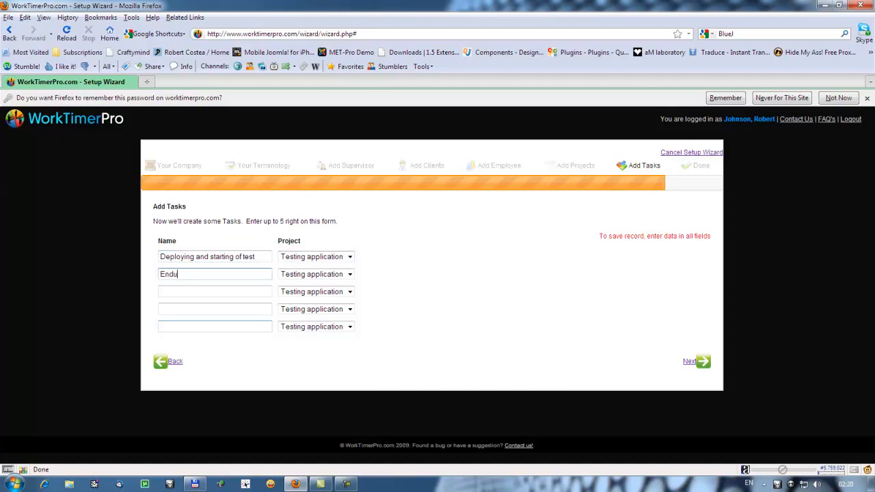
type("ranmce")
key("BackSpace")
key("BackSpace")
key("BackSpace")
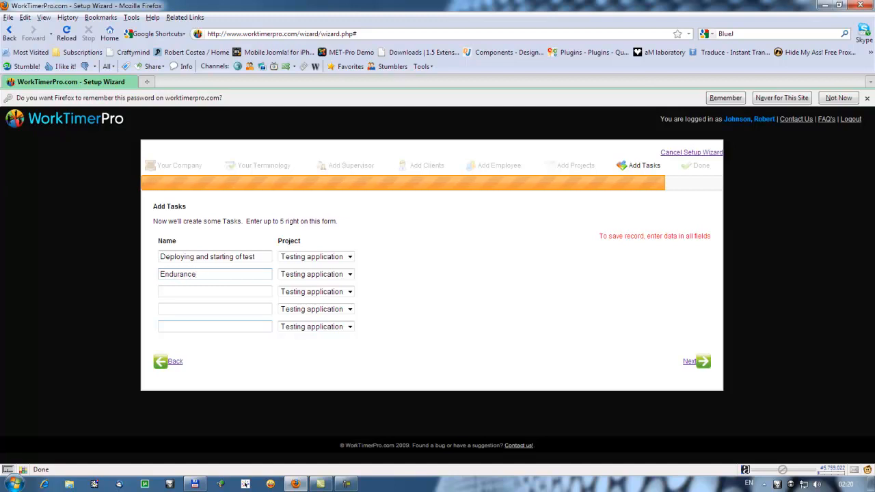
key("Tab")
key("Tab")
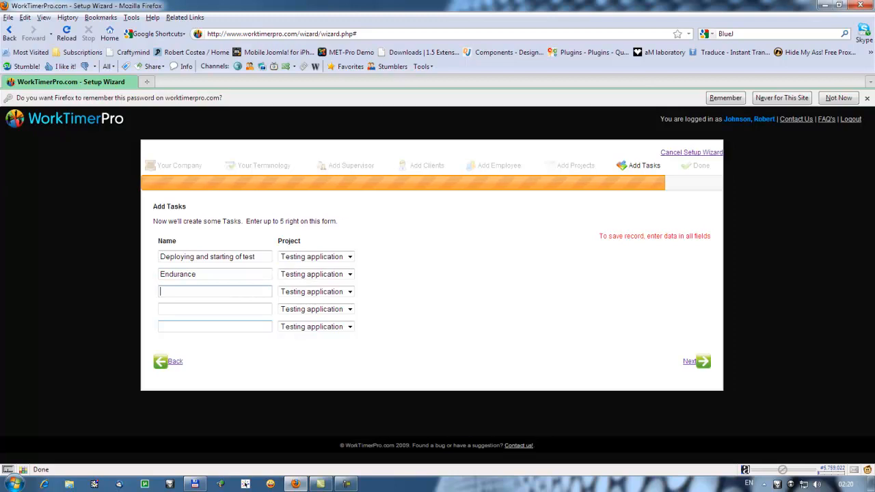
type("Final ")
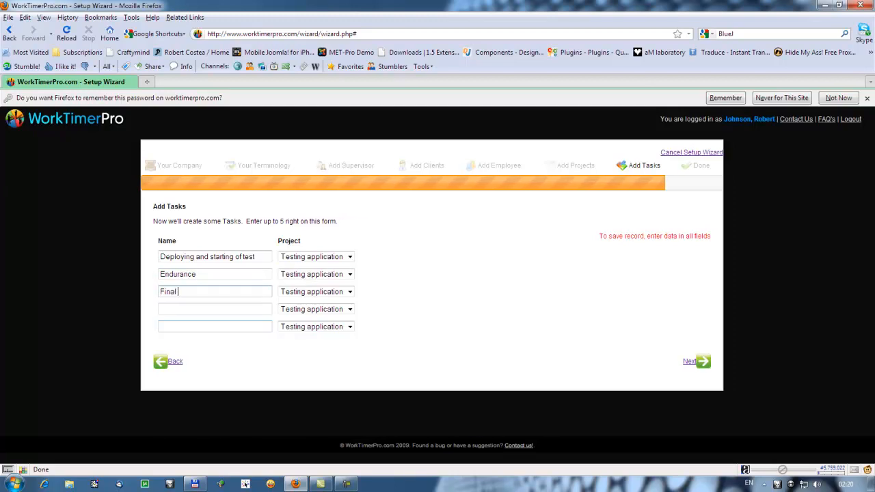
type("reports")
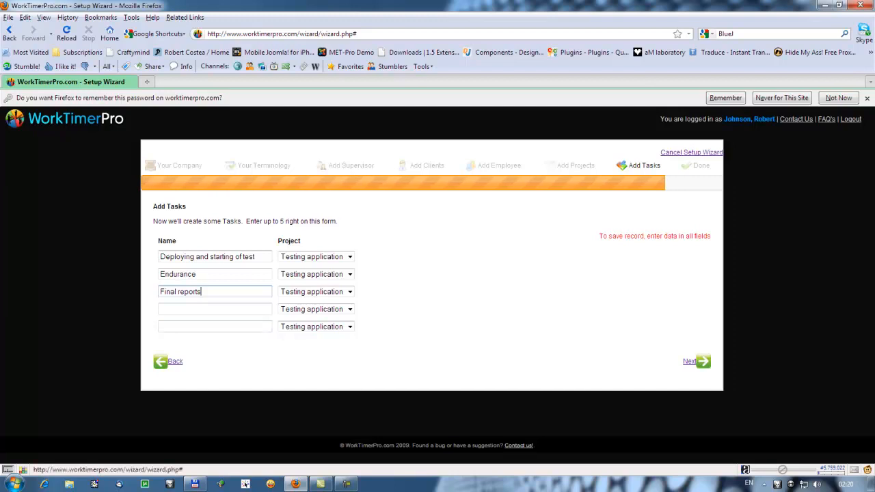
left_click(697, 361)
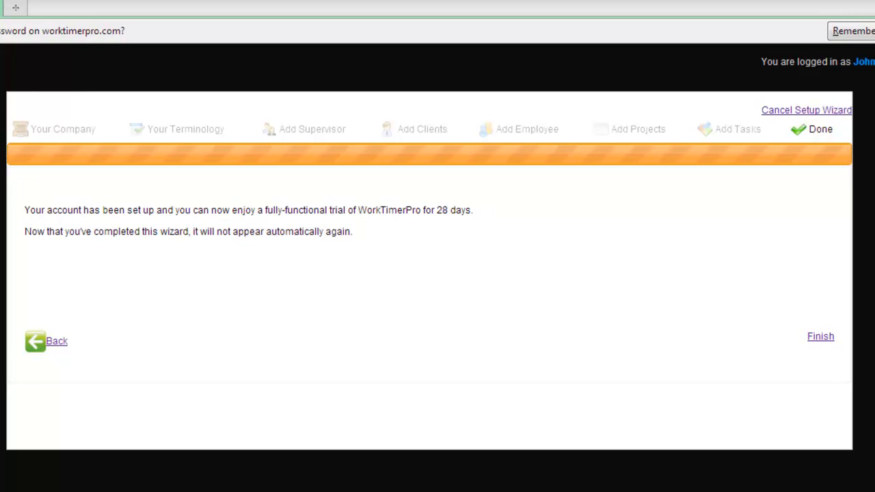
Step: Choose Finish on the Done page to close the setup wizard
left_click(821, 335)
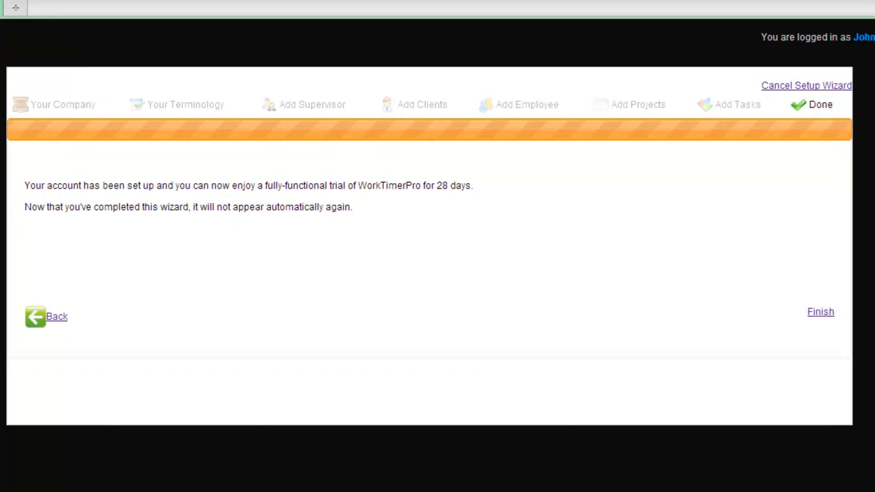